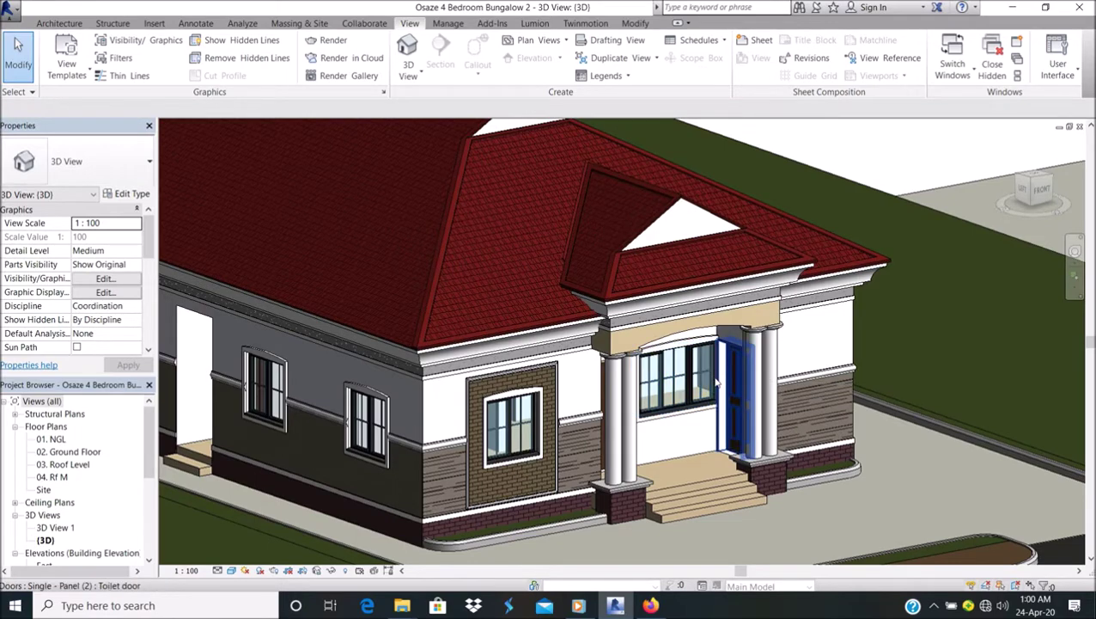
- Zoom and orbit the 3D view to face the bungalow's porch
scroll(716, 385, up, 1)
scroll(713, 387, up, 2)
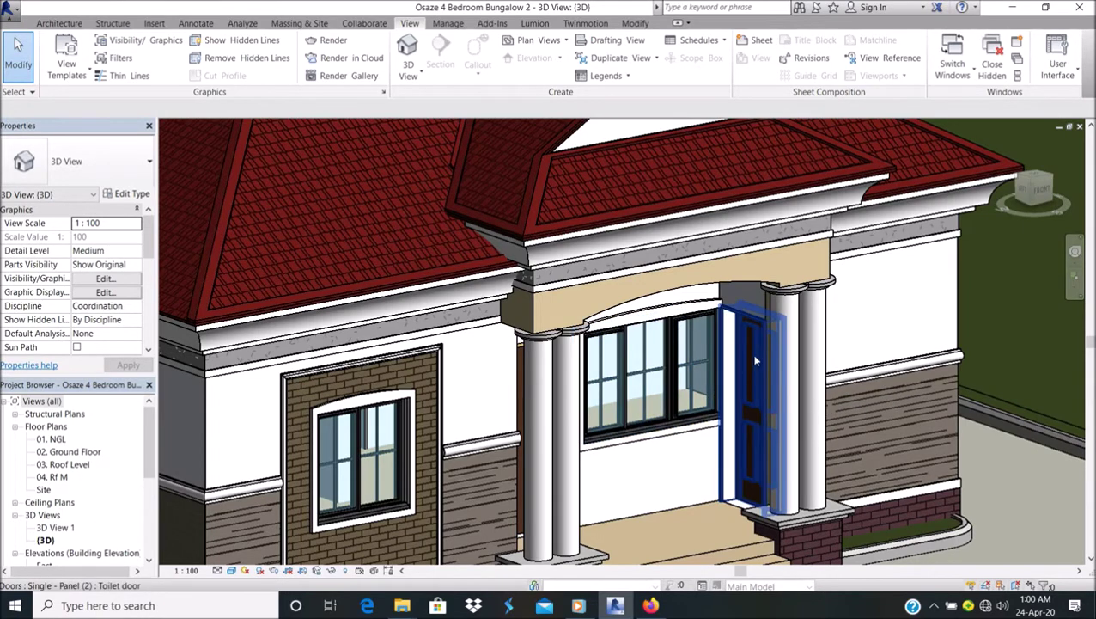
scroll(755, 361, down, 3)
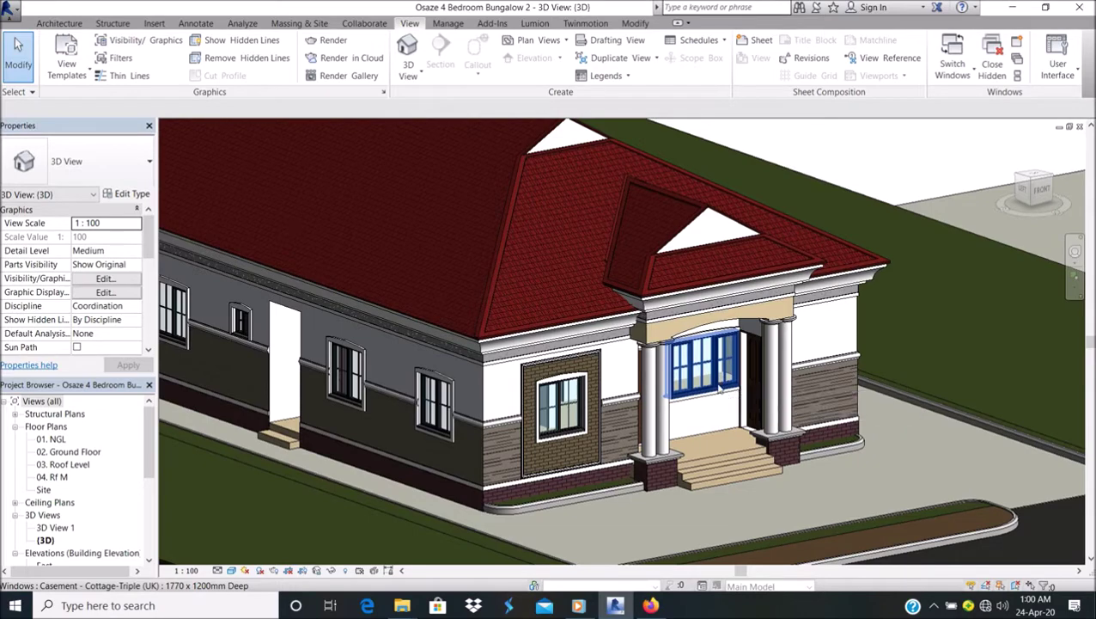
scroll(506, 478, up, 2)
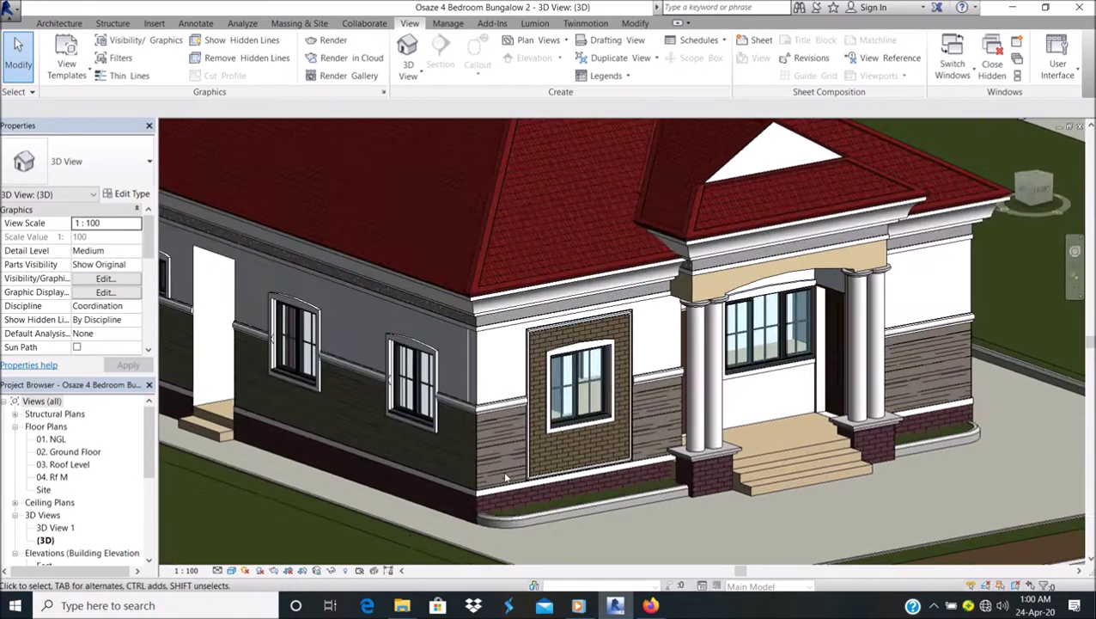
scroll(506, 478, up, 1)
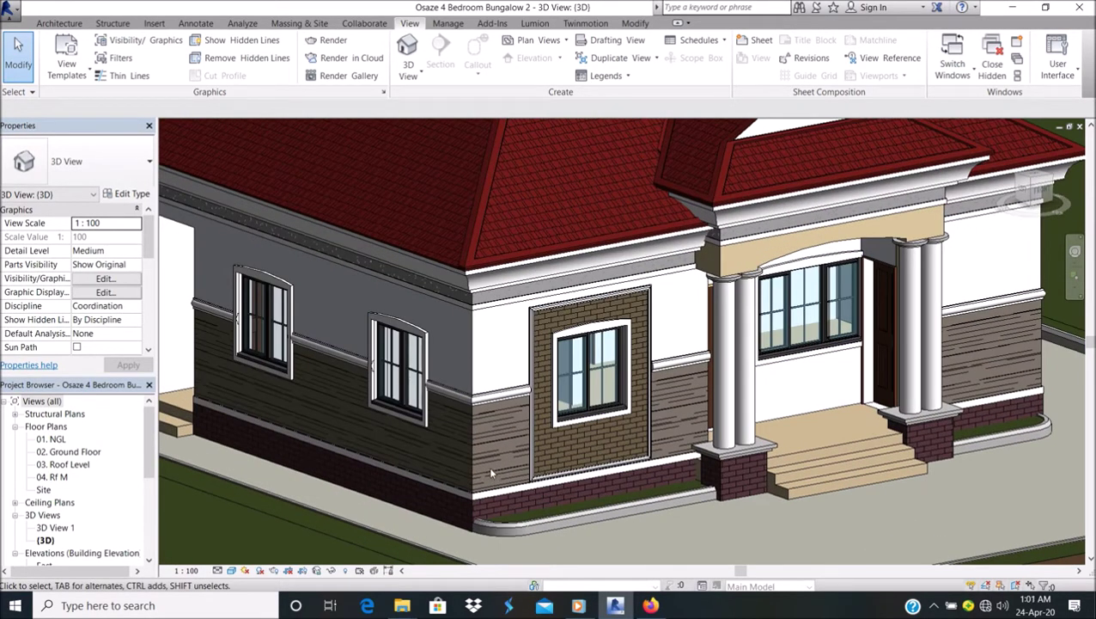
scroll(486, 461, down, 1)
scroll(479, 469, down, 1)
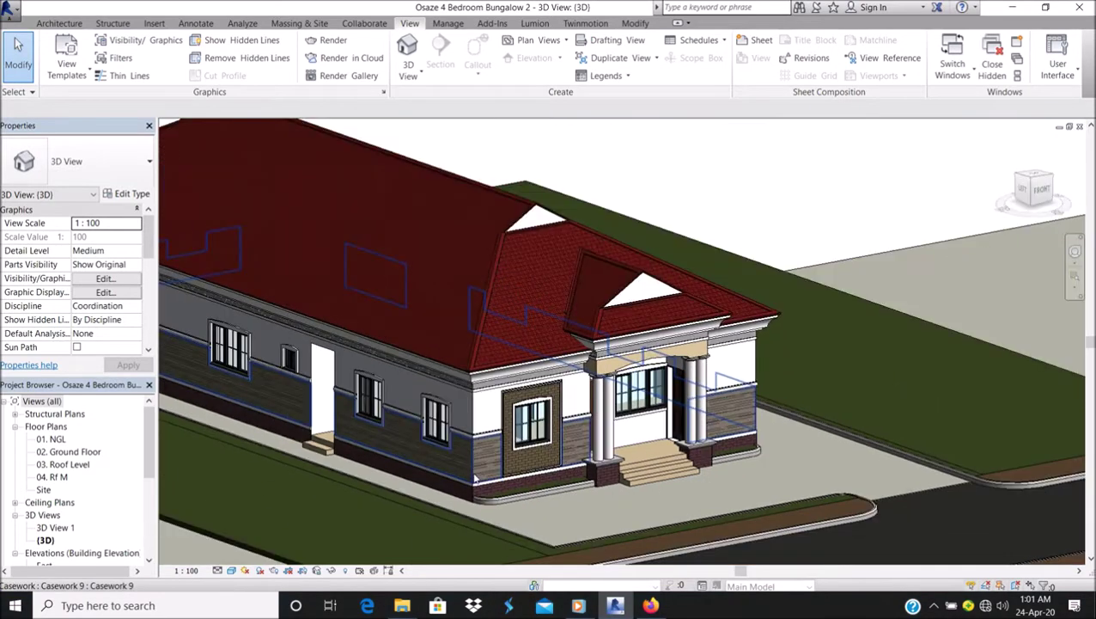
scroll(474, 477, up, 2)
scroll(474, 478, up, 1)
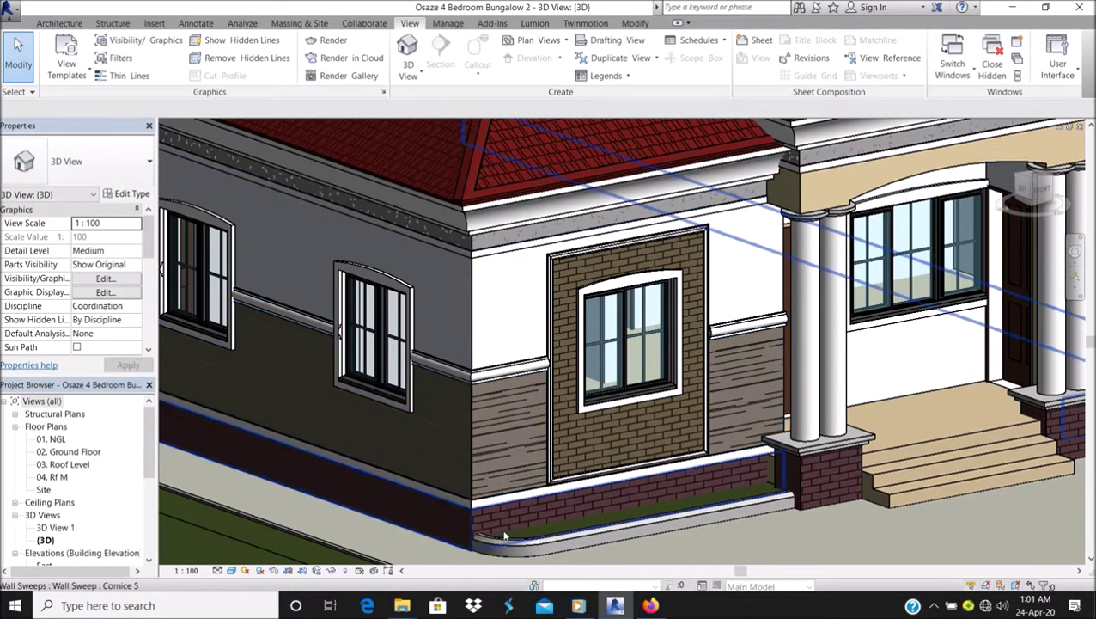
scroll(485, 368, down, 2)
shift+middle_drag(485, 368, 670, 424)
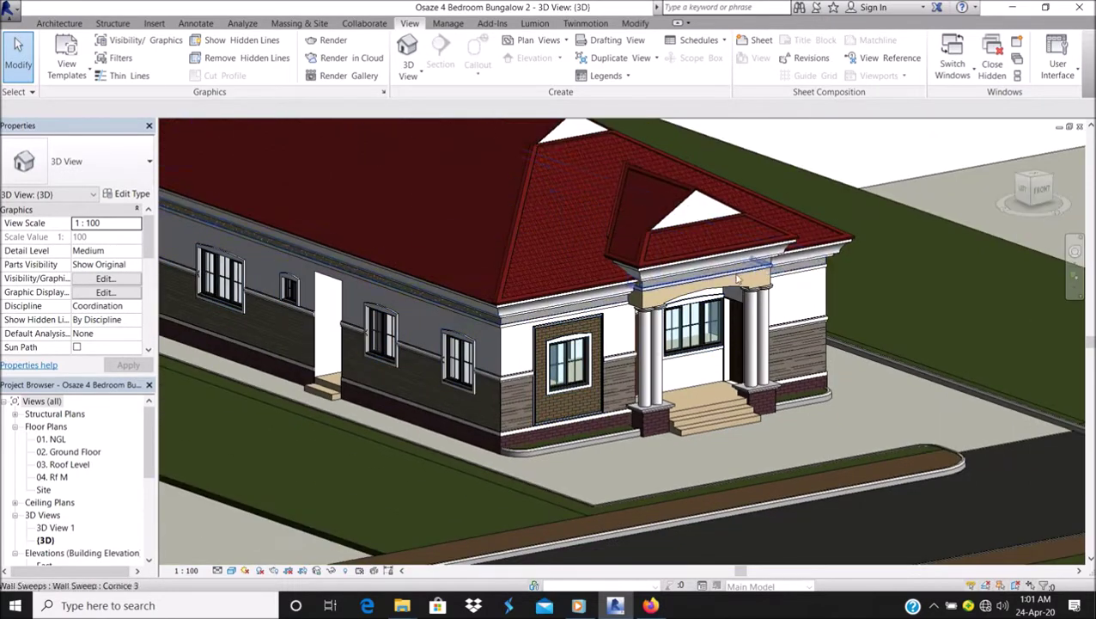
scroll(670, 424, up, 2)
scroll(668, 424, down, 2)
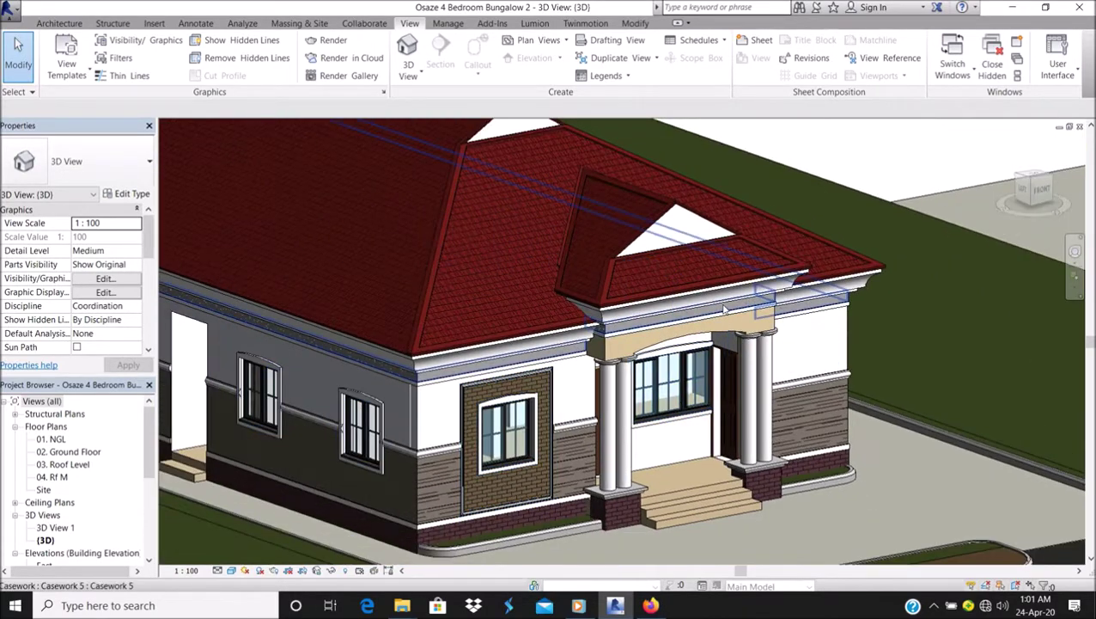
scroll(713, 315, up, 3)
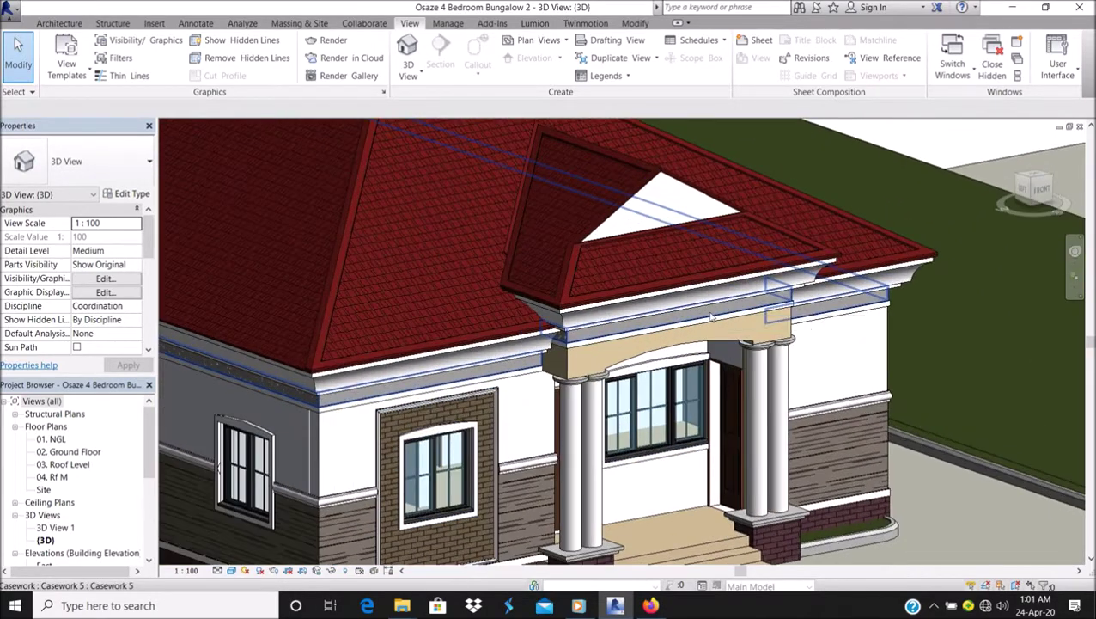
- Create an in-place Casework element named Casework 10 and start a sweep form
click(60, 23)
click(168, 53)
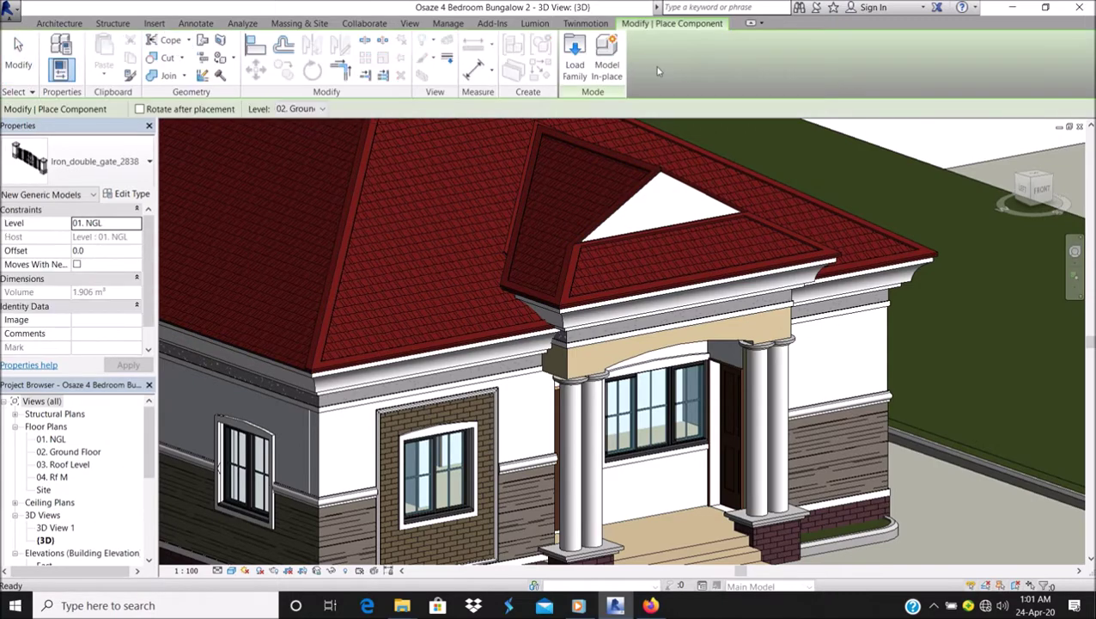
click(607, 62)
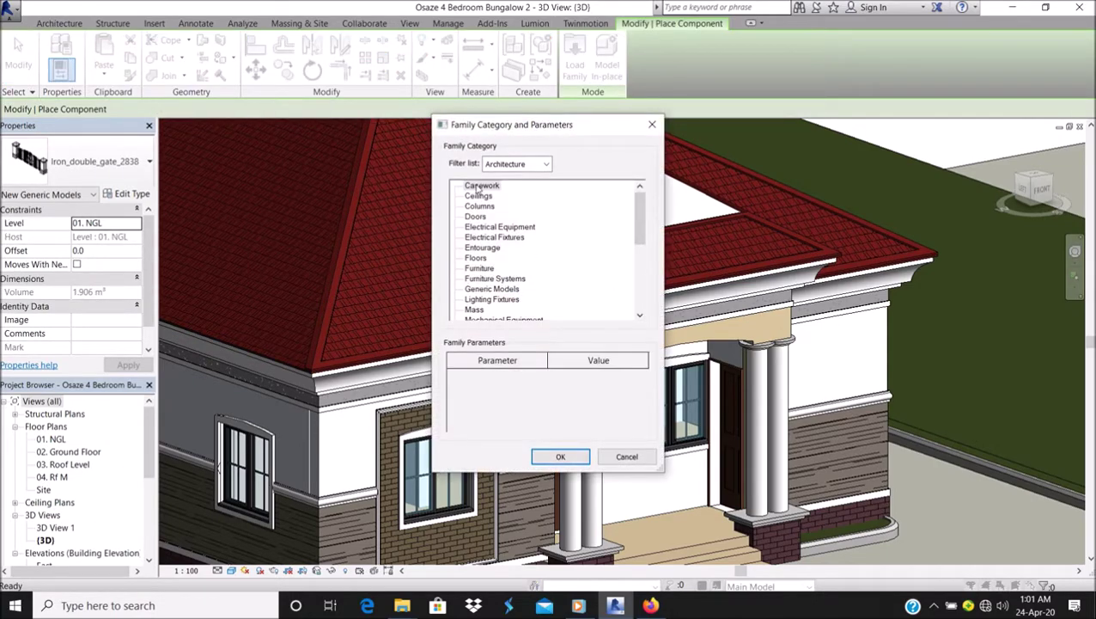
double_click(483, 186)
click(551, 328)
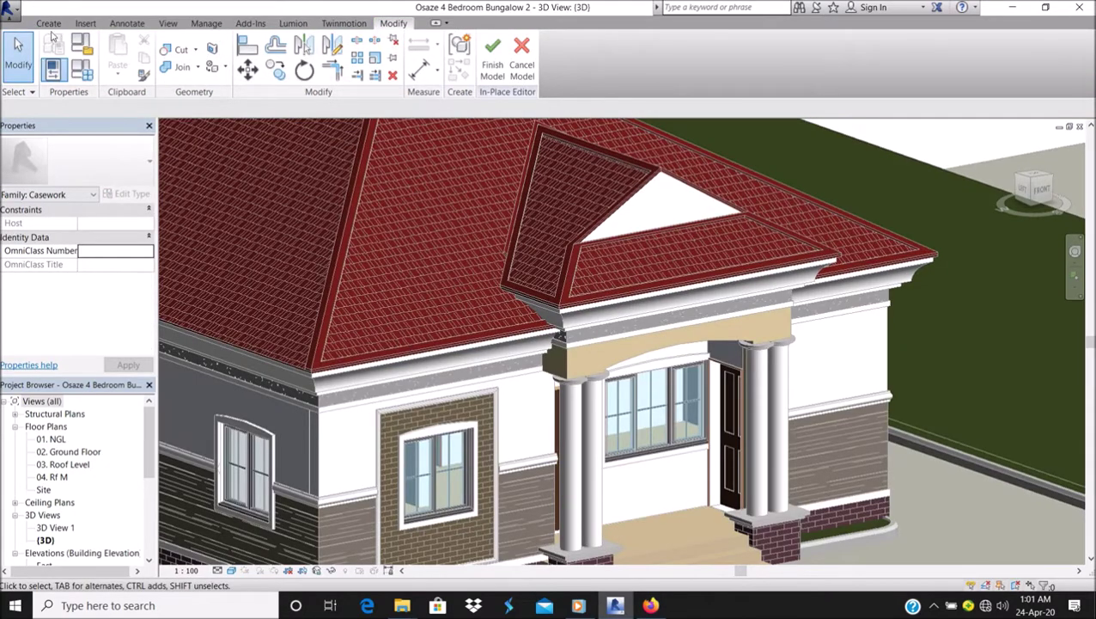
click(48, 23)
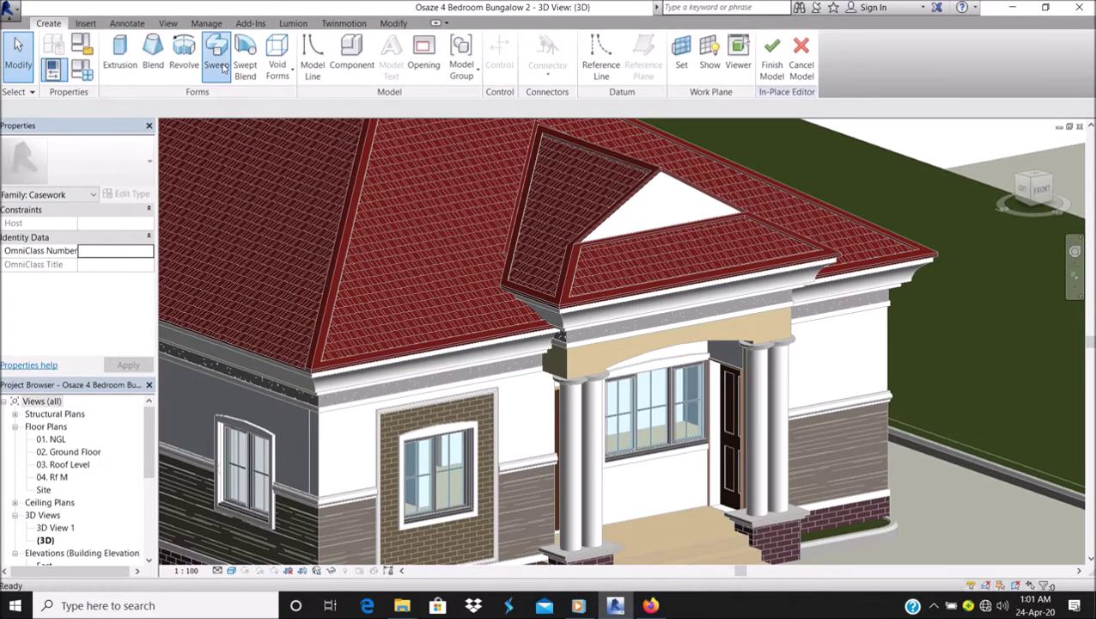
click(217, 53)
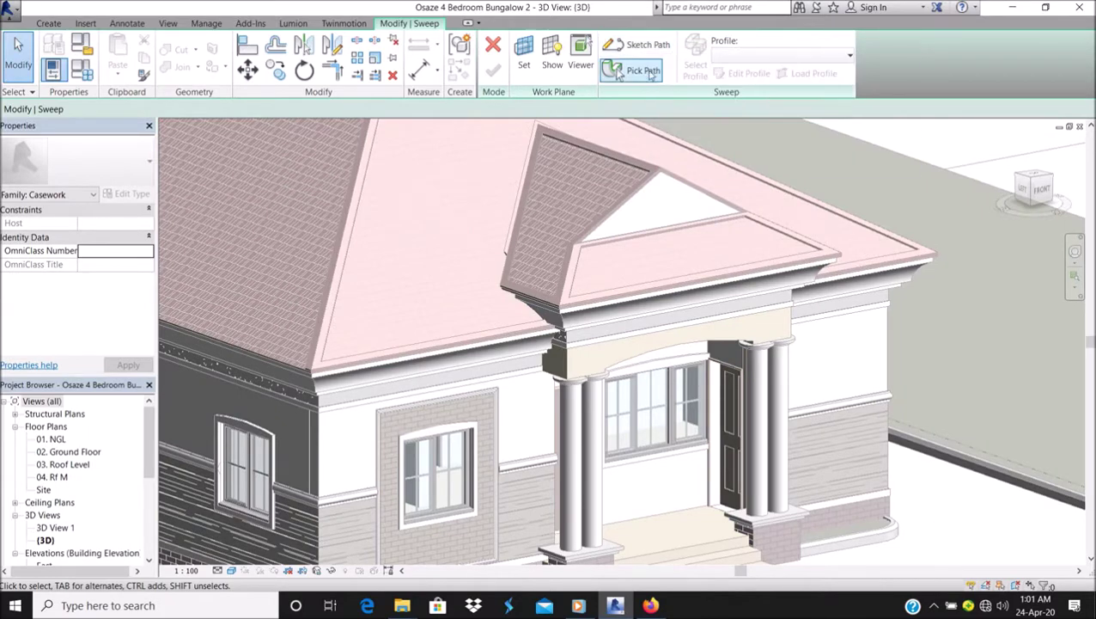
- Pick the cornice edges over the left column and the curved arch edge as sweep path
click(639, 74)
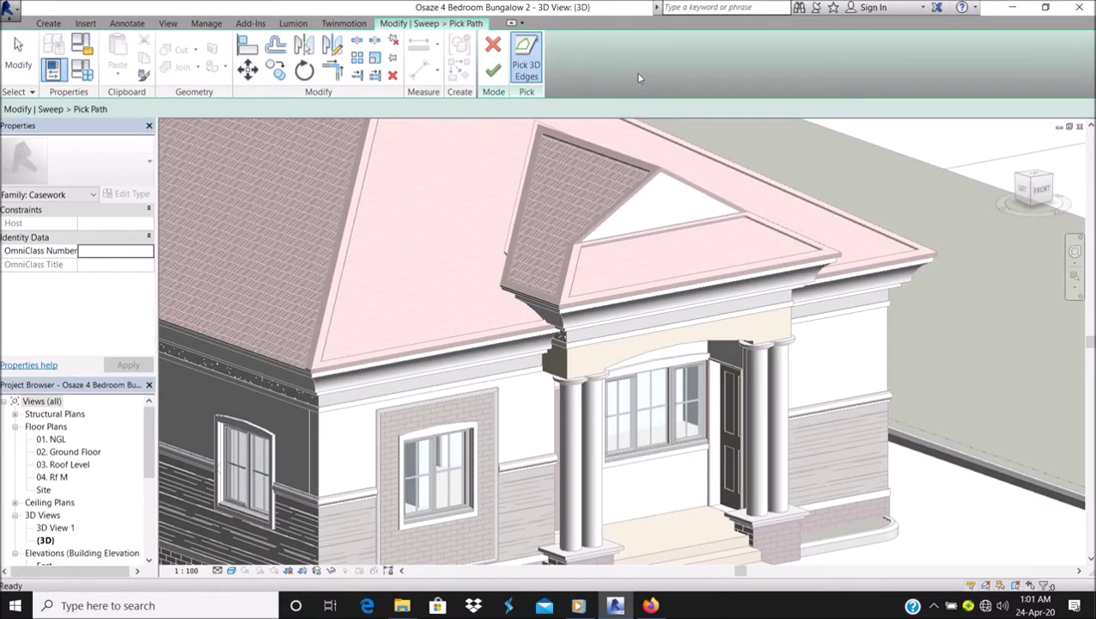
scroll(563, 378, up, 2)
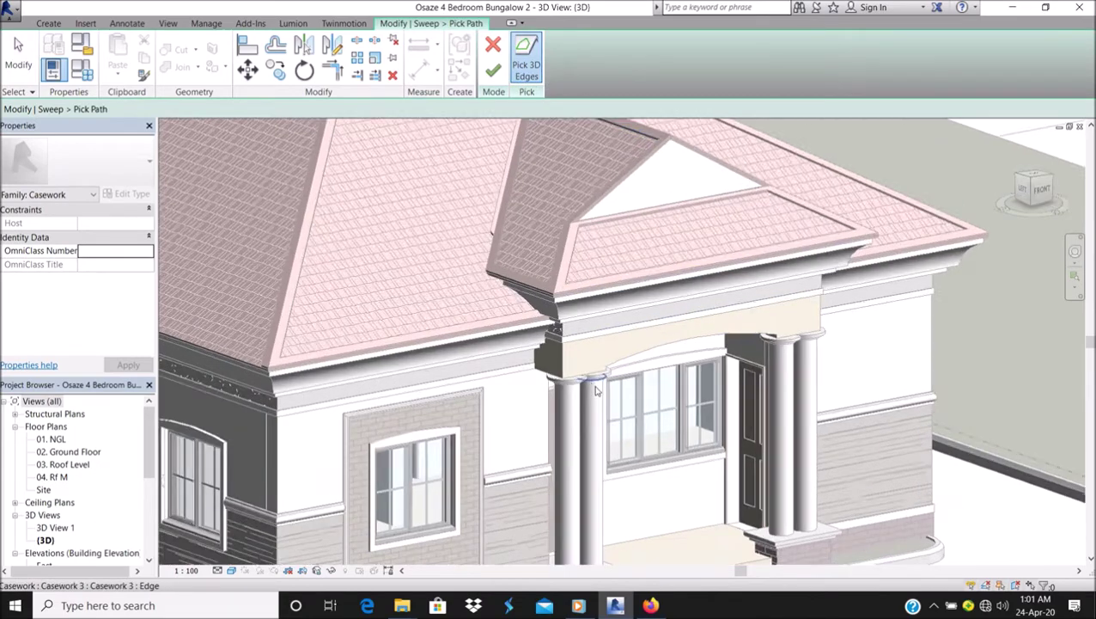
scroll(541, 365, up, 3)
scroll(524, 352, up, 2)
click(518, 346)
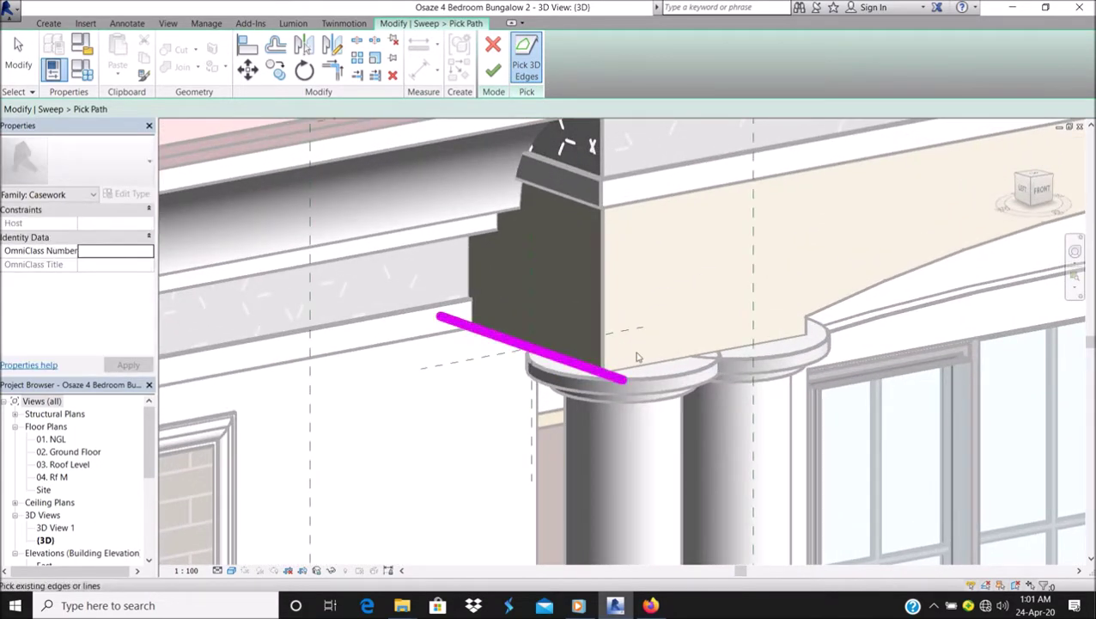
click(734, 350)
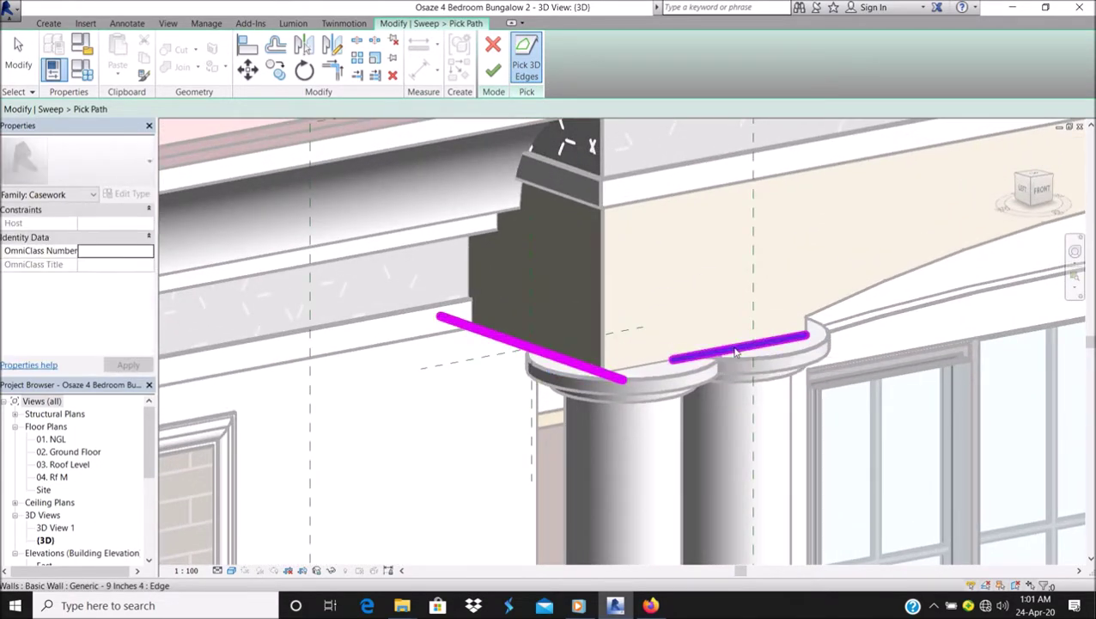
click(812, 323)
- Add the arch-end, right-column top and capital-side opening edges to the path
scroll(807, 284, down, 5)
scroll(808, 275, down, 1)
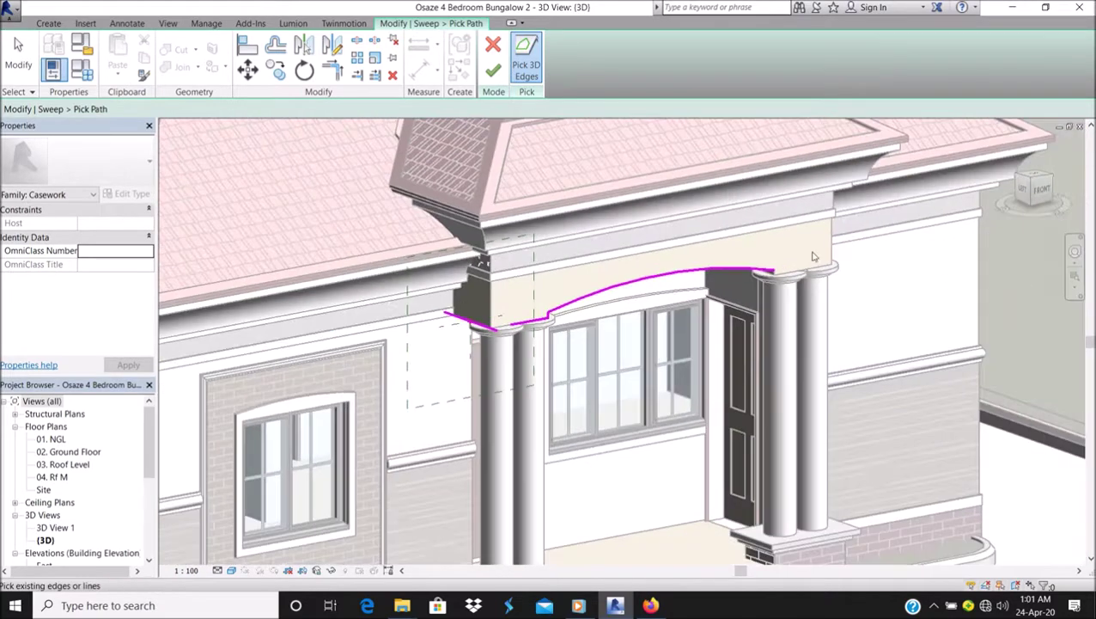
scroll(806, 267, up, 5)
scroll(805, 268, up, 4)
click(557, 356)
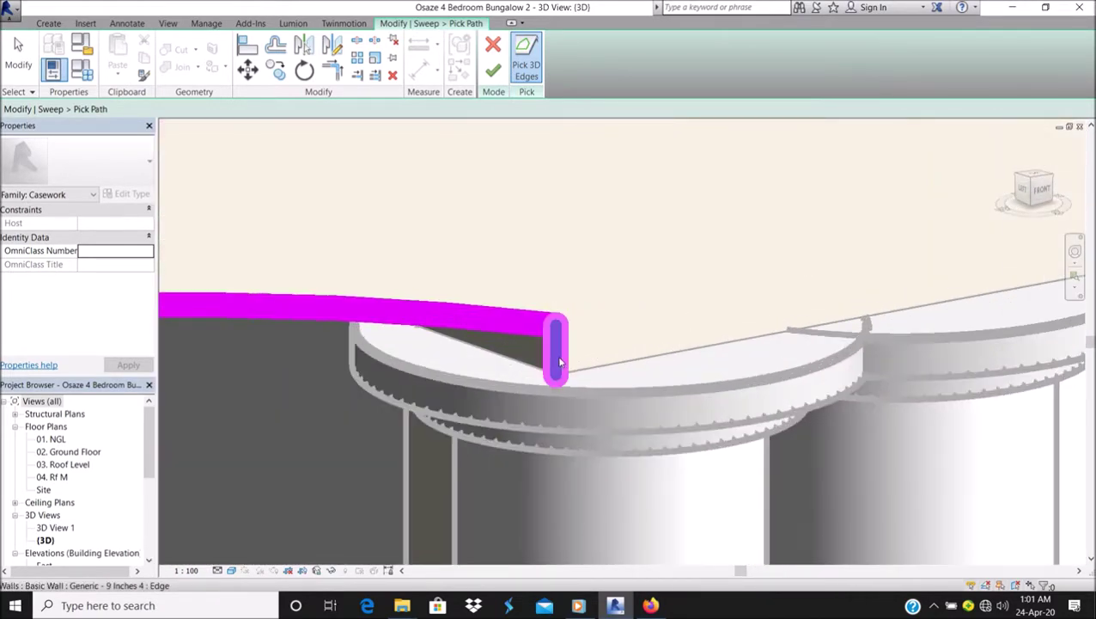
click(669, 360)
scroll(532, 365, down, 2)
scroll(533, 365, down, 3)
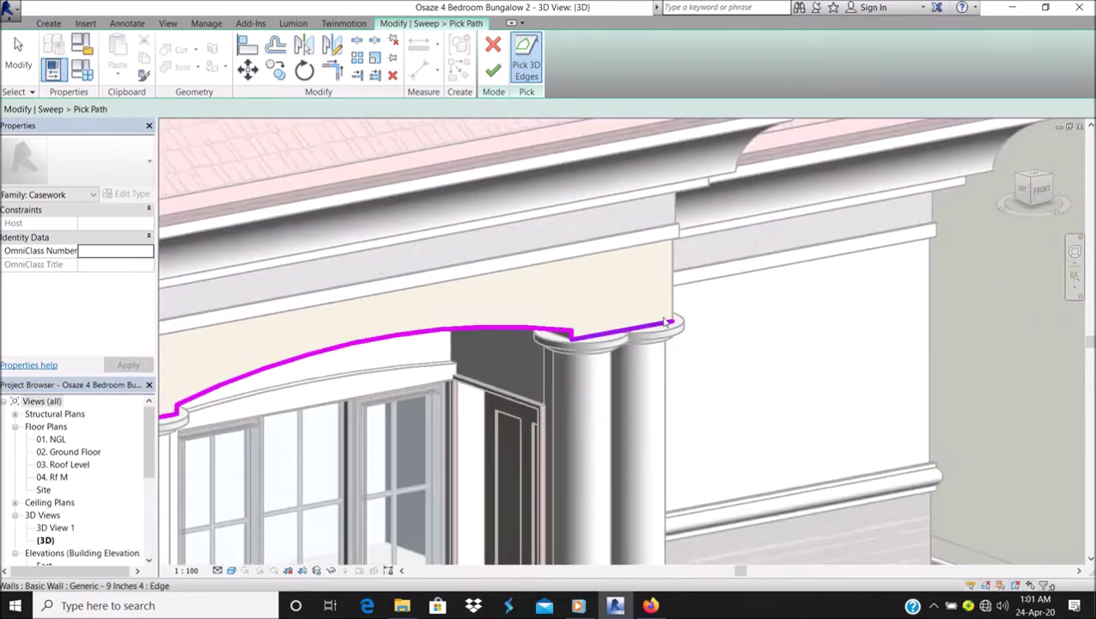
scroll(533, 365, down, 2)
mouse_move(533, 365)
shift+middle_down()
mouse_move(668, 362)
mouse_move(572, 361)
mouse_move(891, 387)
shift+middle_up()
scroll(891, 386, down, 3)
scroll(491, 292, up, 5)
click(491, 292)
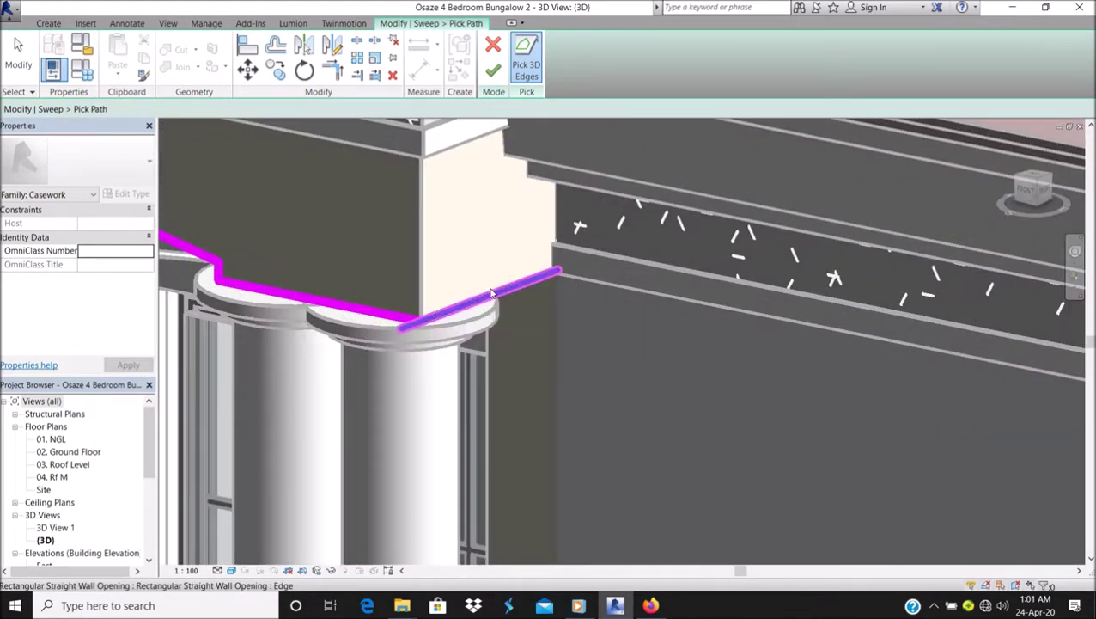
- Trim/extend the path to a corner at the first arch edge
click(334, 72)
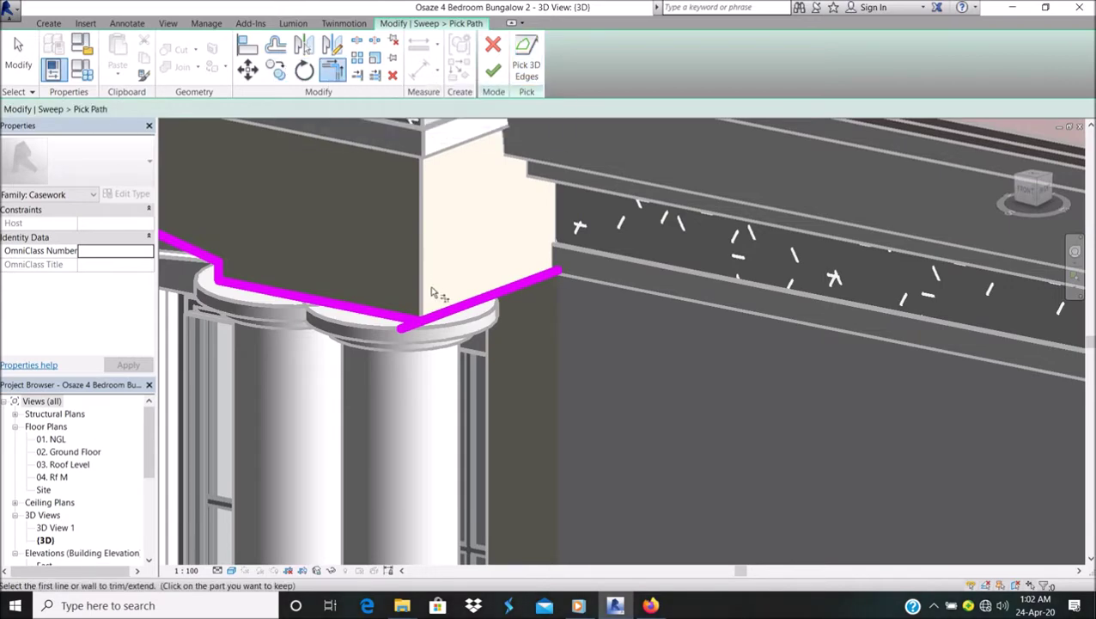
scroll(783, 355, down, 3)
scroll(829, 320, down, 2)
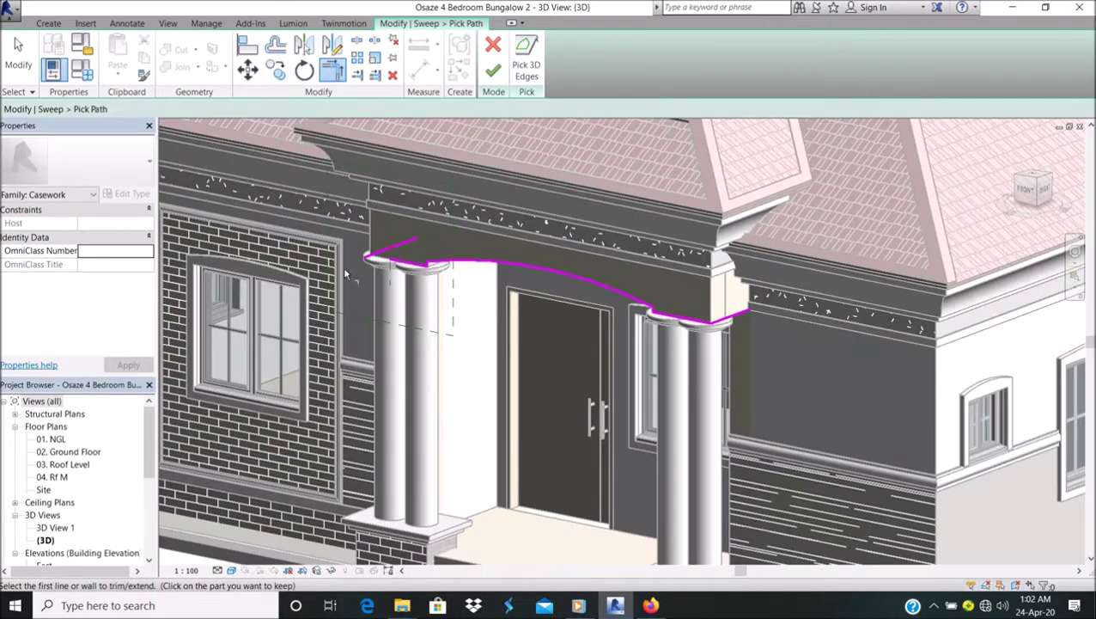
scroll(343, 266, up, 3)
scroll(343, 266, up, 1)
click(344, 273)
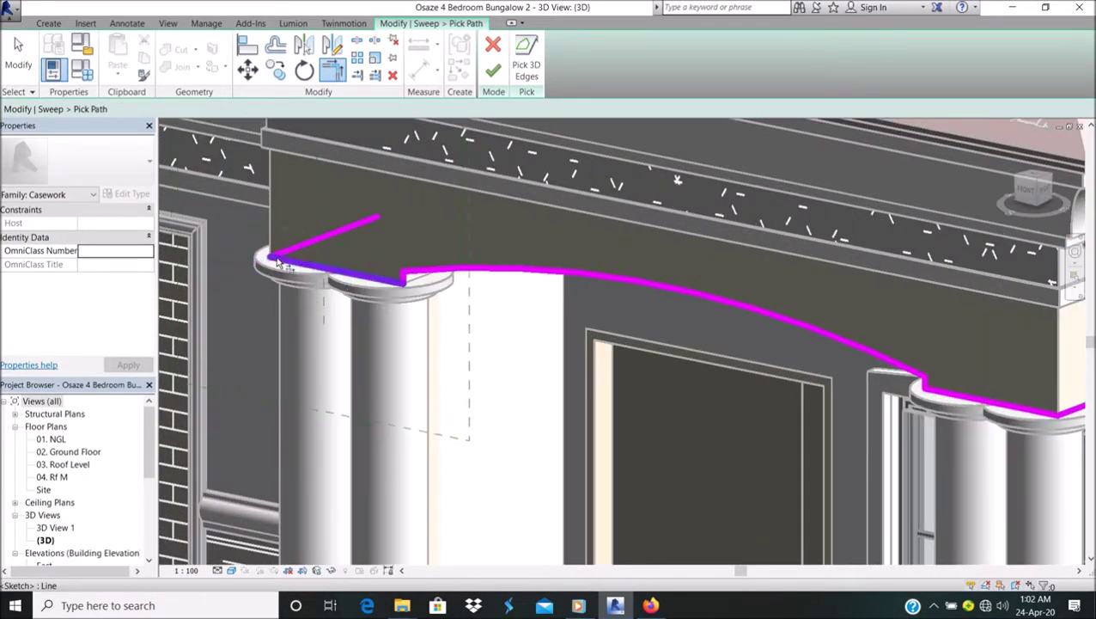
- Orbit to a corner view of the porch, cancel Trim, and finish the sweep path
scroll(377, 302, down, 3)
shift+middle_drag(378, 302, 478, 323)
scroll(465, 176, down, 2)
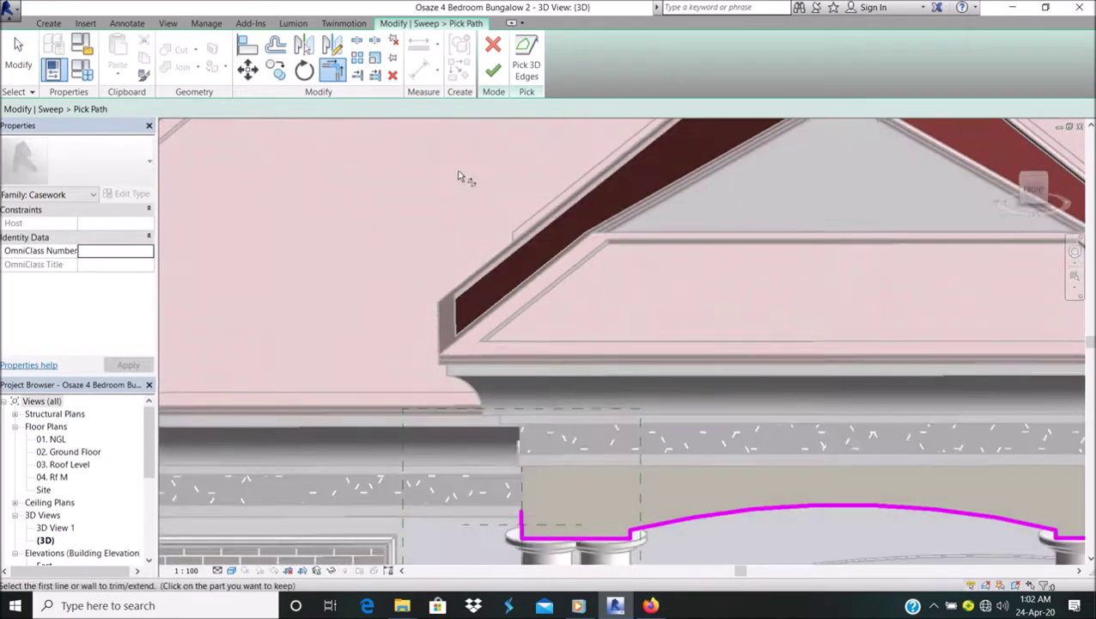
scroll(465, 176, down, 3)
shift+middle_drag(464, 176, 767, 300)
scroll(767, 300, up, 3)
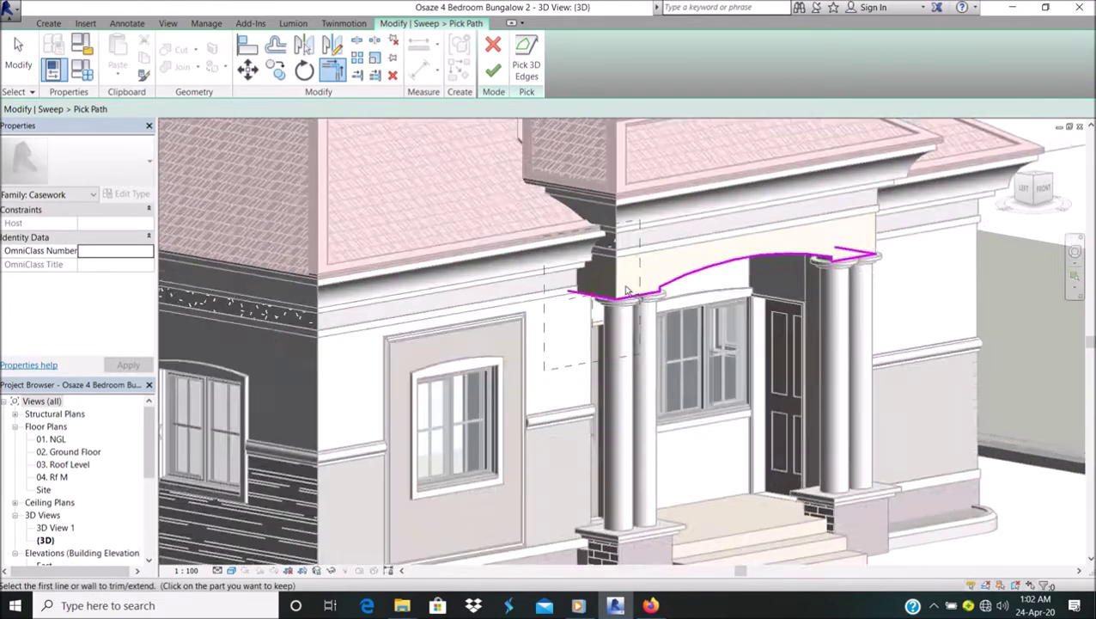
scroll(624, 296, up, 3)
key(Escape)
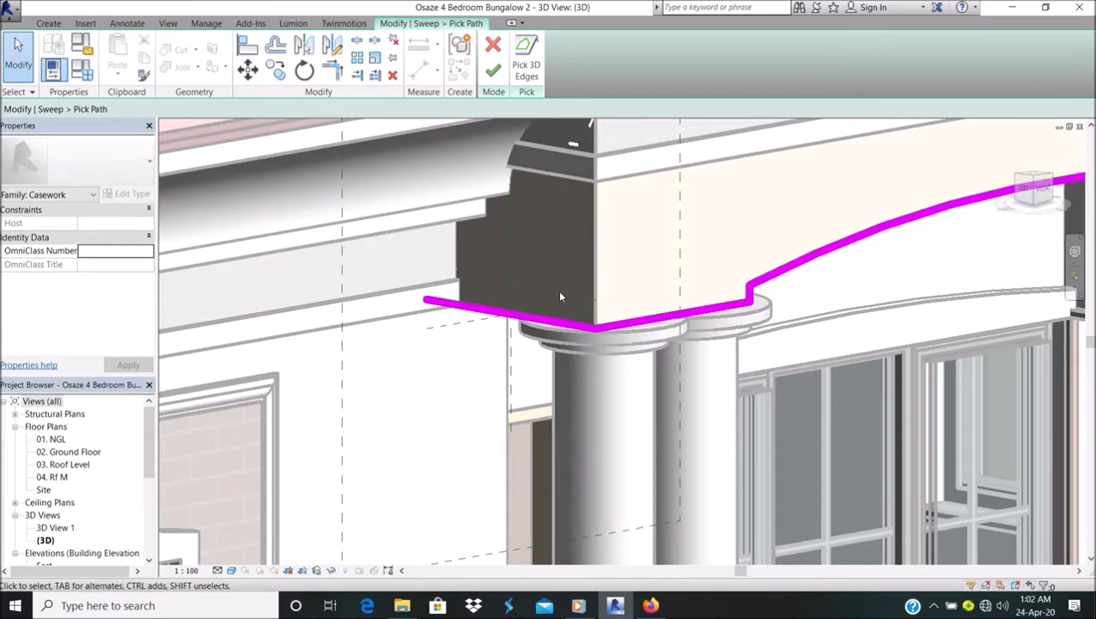
scroll(558, 289, down, 3)
scroll(557, 343, down, 3)
scroll(639, 293, up, 3)
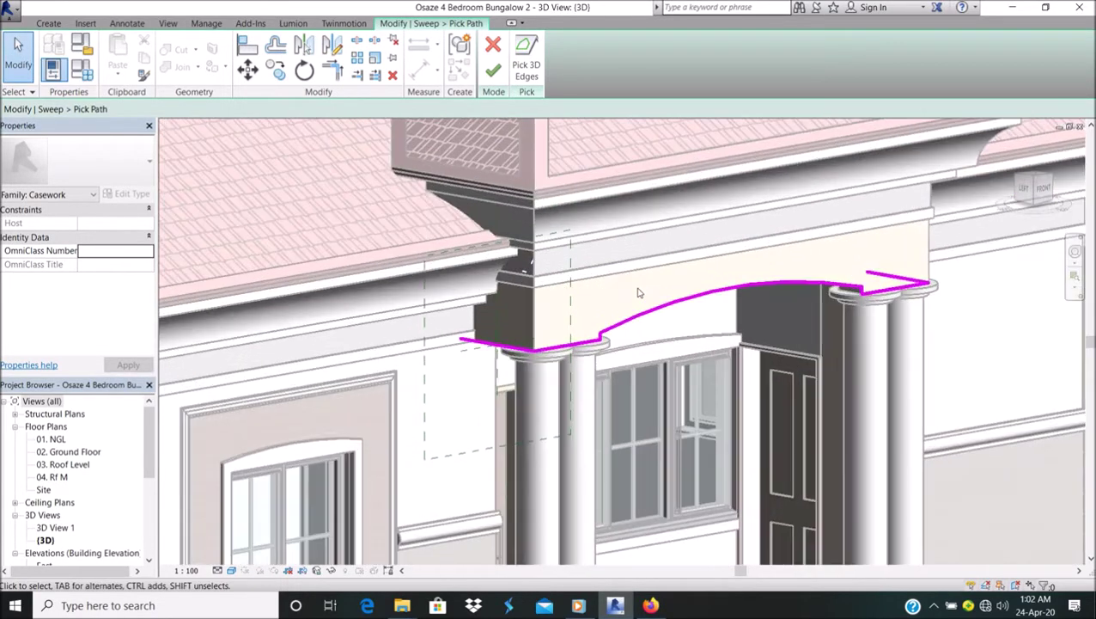
click(493, 70)
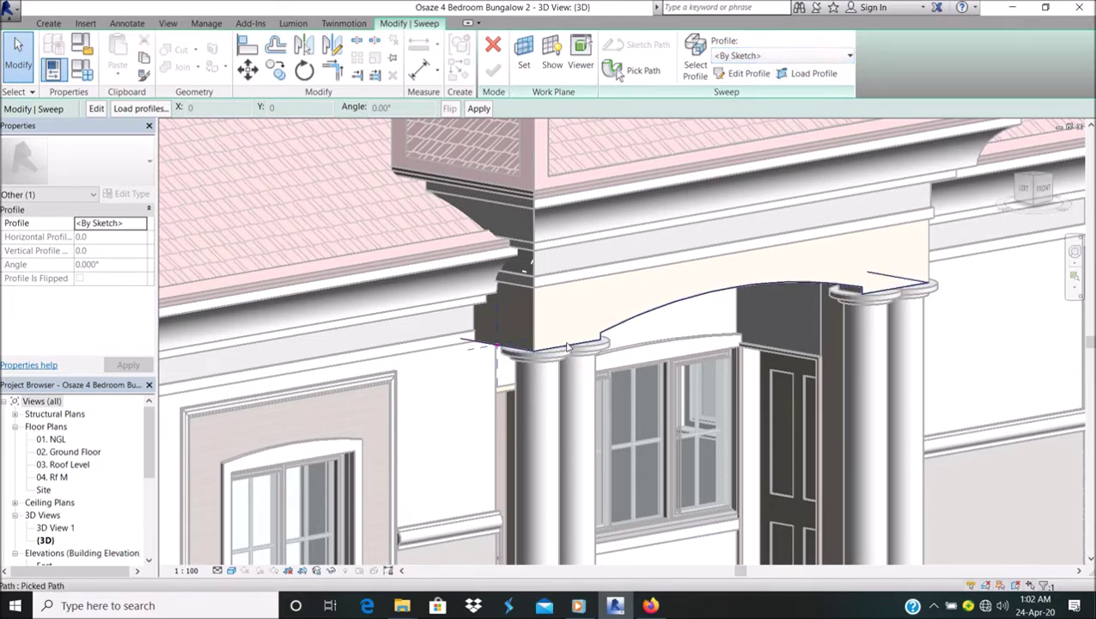
- Select Wall to fascia profile 1 as the sweep's profile
click(789, 58)
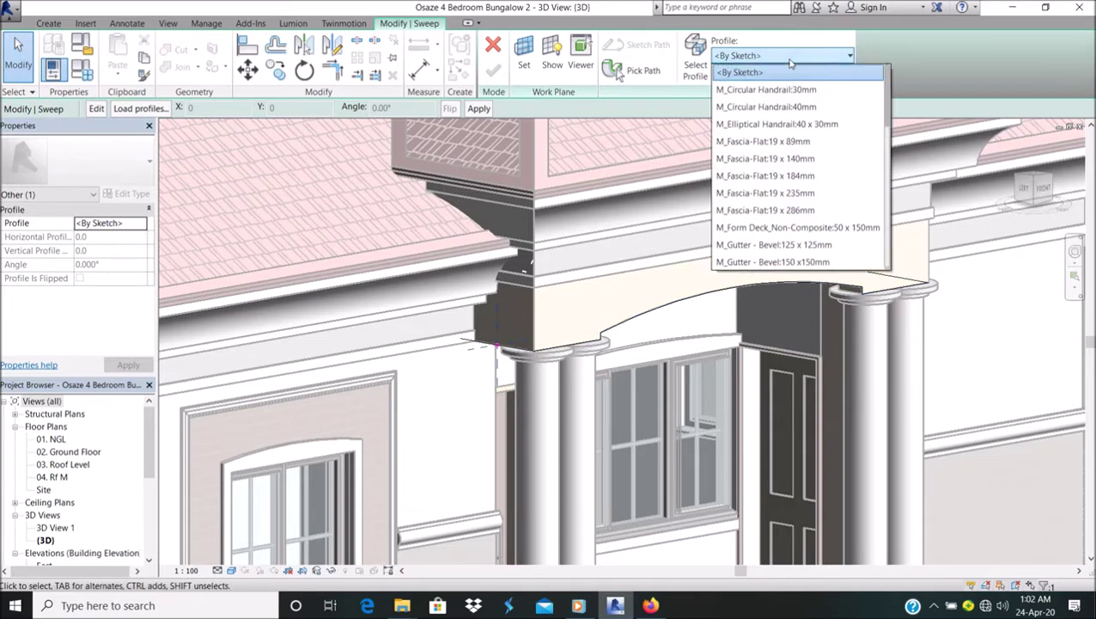
scroll(789, 240, down, 3)
scroll(788, 245, down, 4)
scroll(789, 247, down, 3)
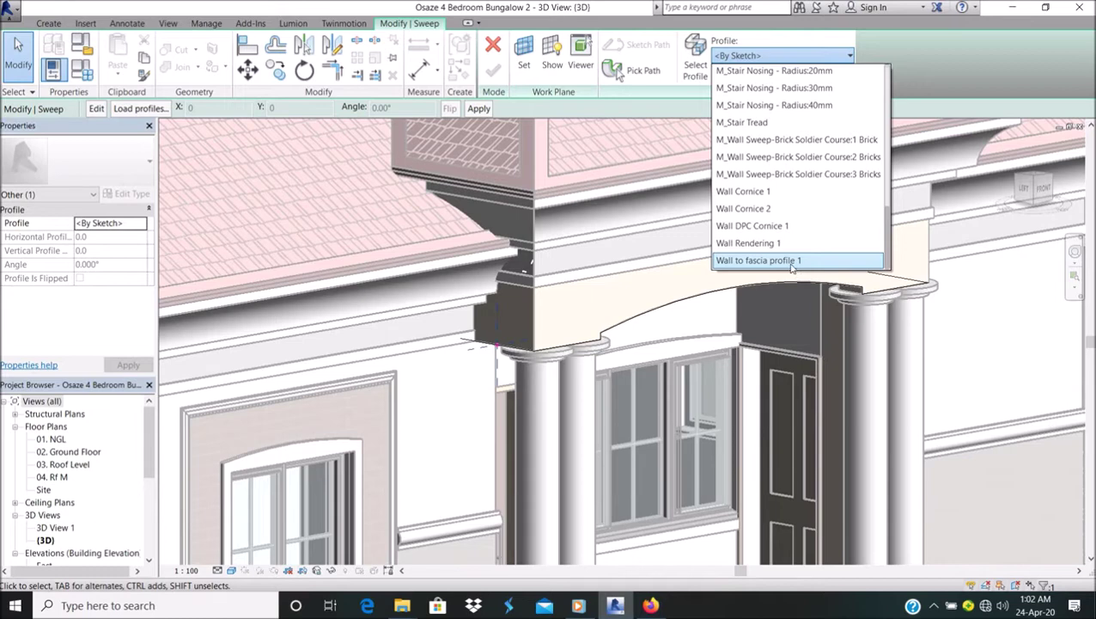
click(791, 261)
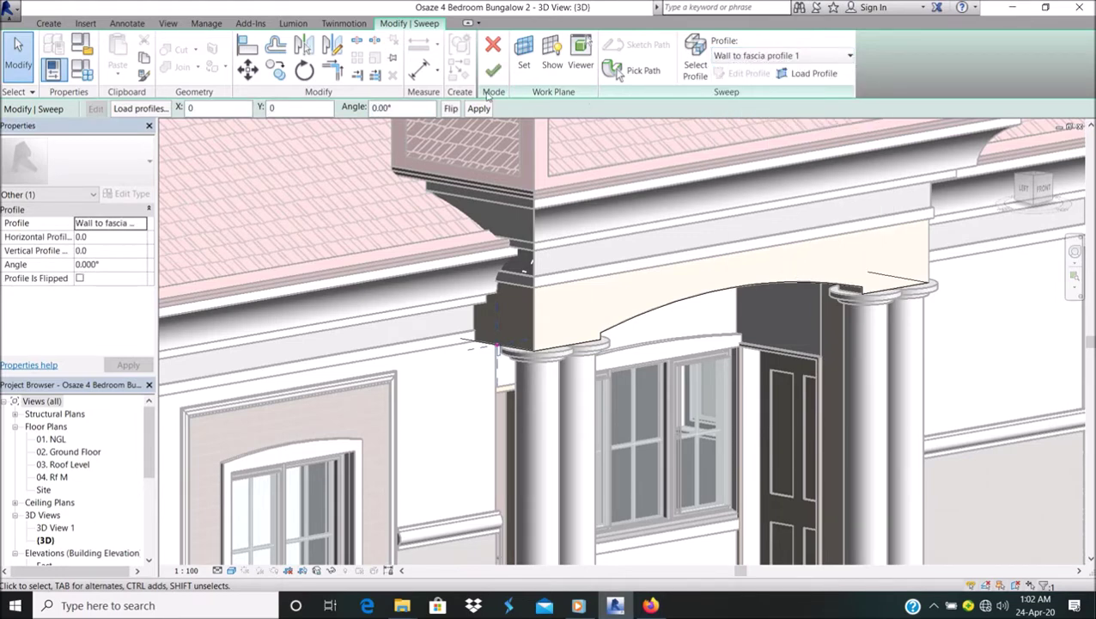
- Open and dismiss the Load Profile dialog without loading anything
click(818, 74)
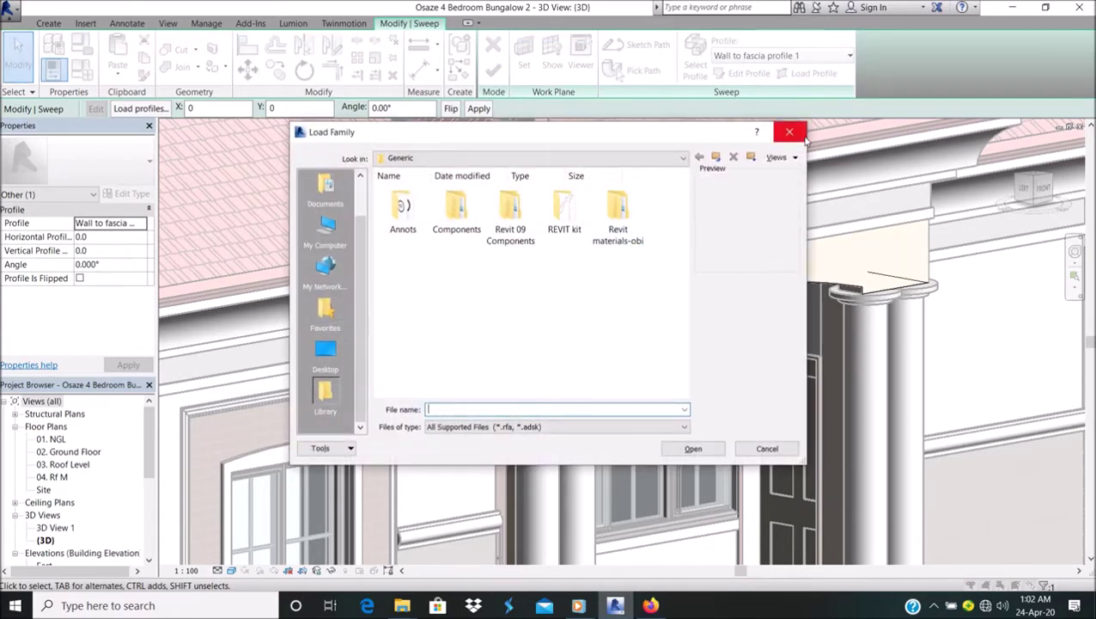
click(790, 133)
click(138, 109)
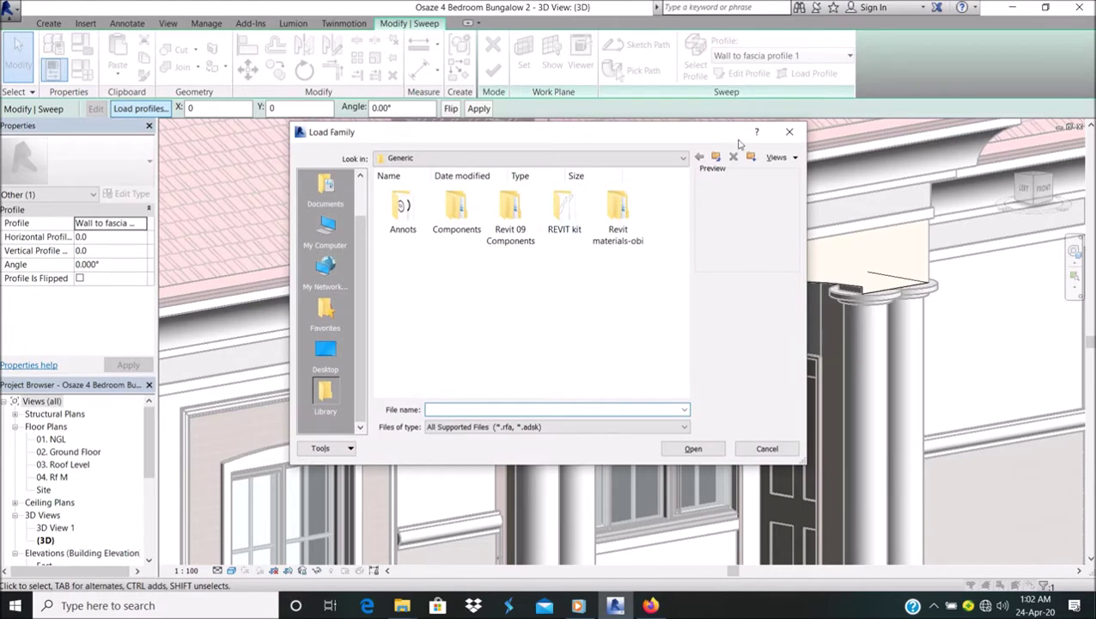
key(Escape)
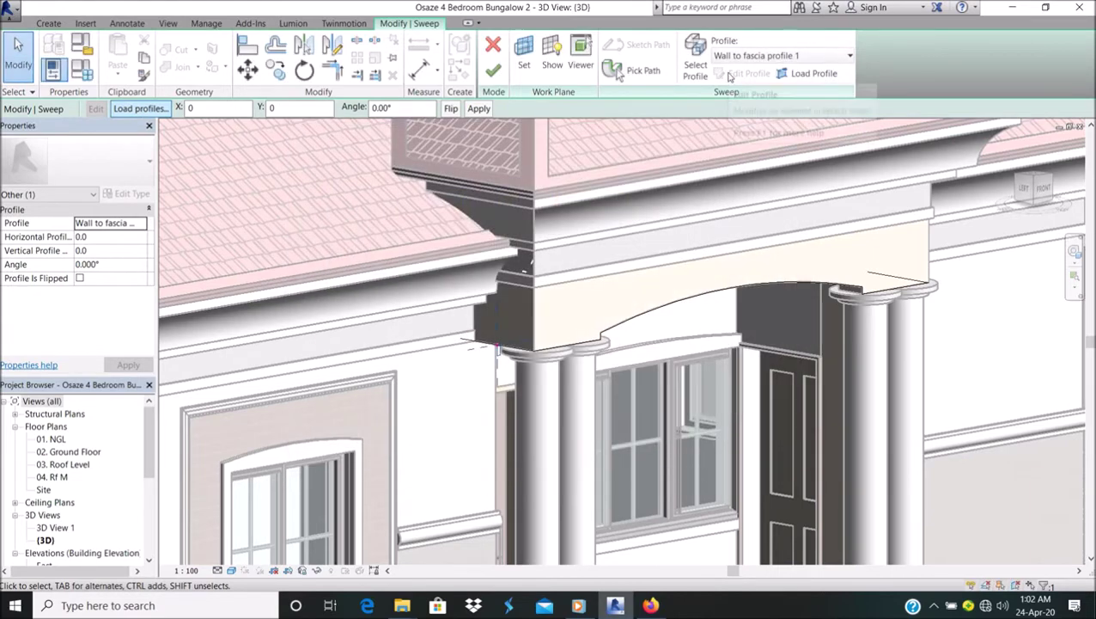
- Reconfirm Wall to fascia profile 1 and finish the sweep
click(786, 55)
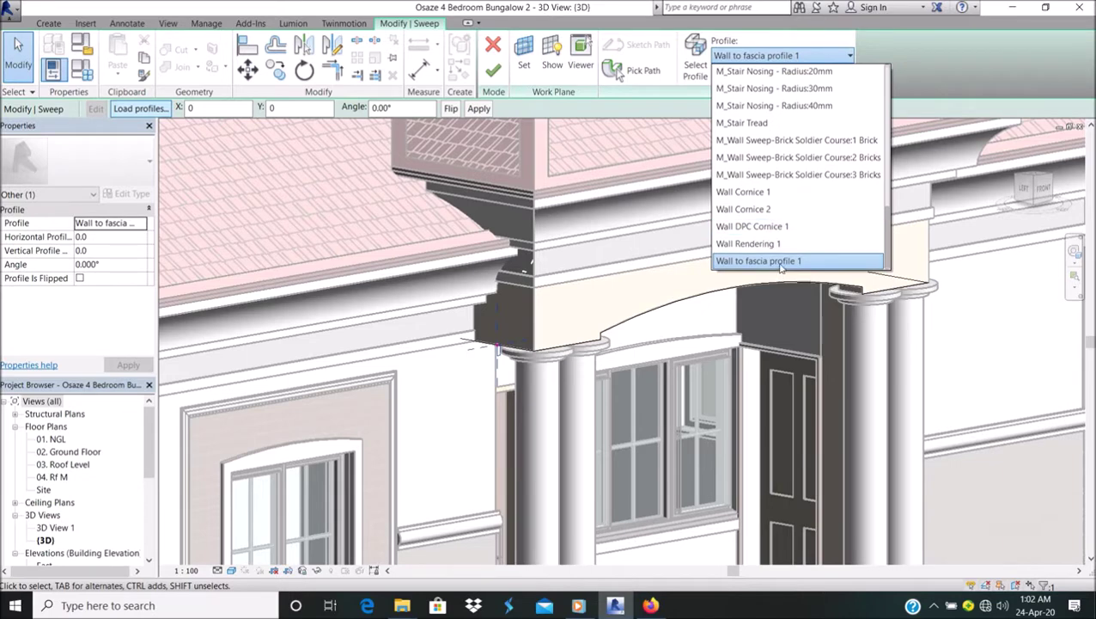
click(781, 261)
click(785, 55)
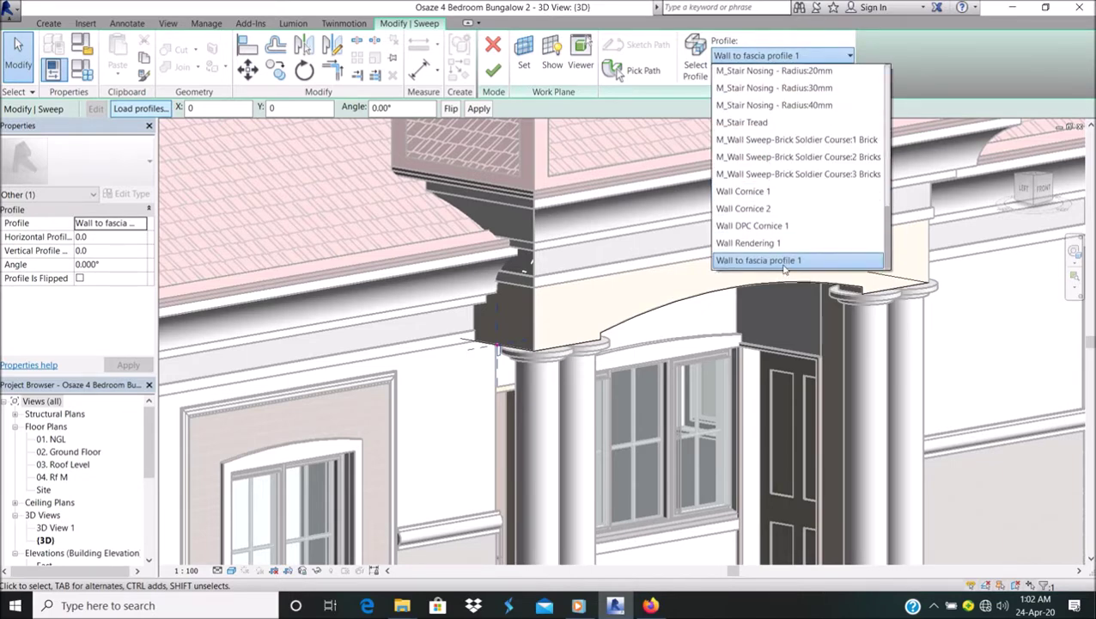
click(784, 263)
click(492, 71)
- Deselect, then reselect the new fascia sweep molding
scroll(539, 365, up, 2)
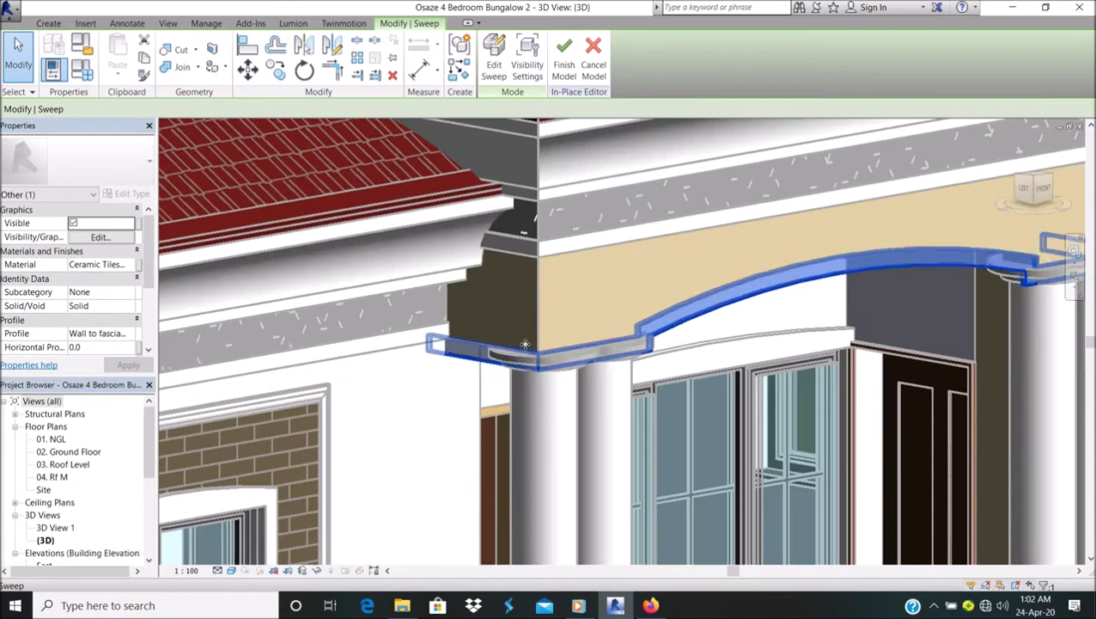
click(611, 284)
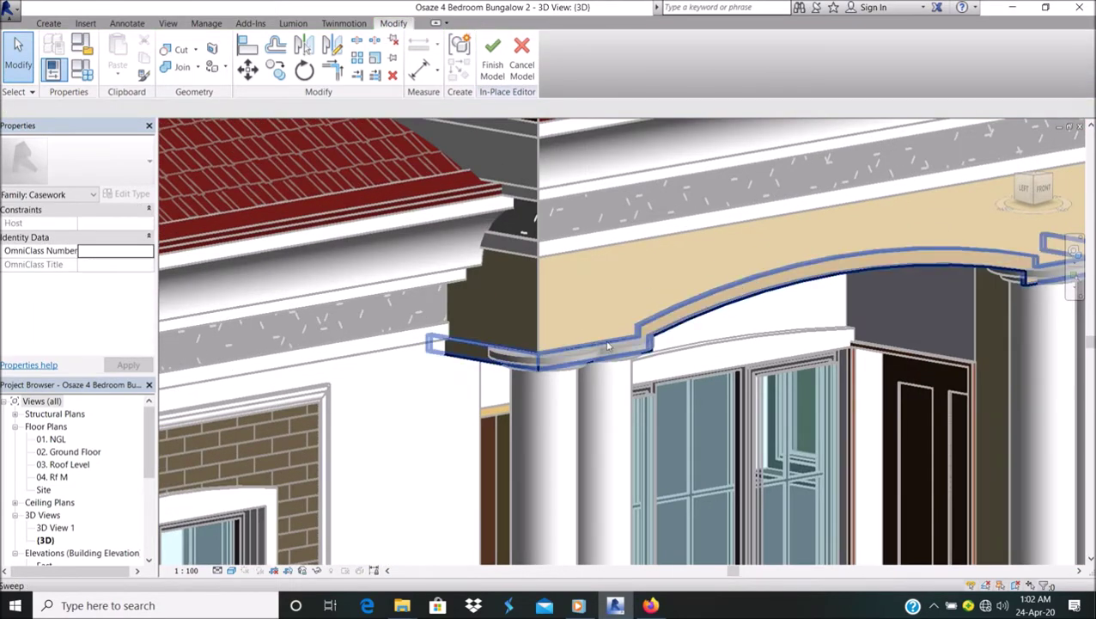
scroll(479, 339, up, 2)
scroll(475, 347, down, 1)
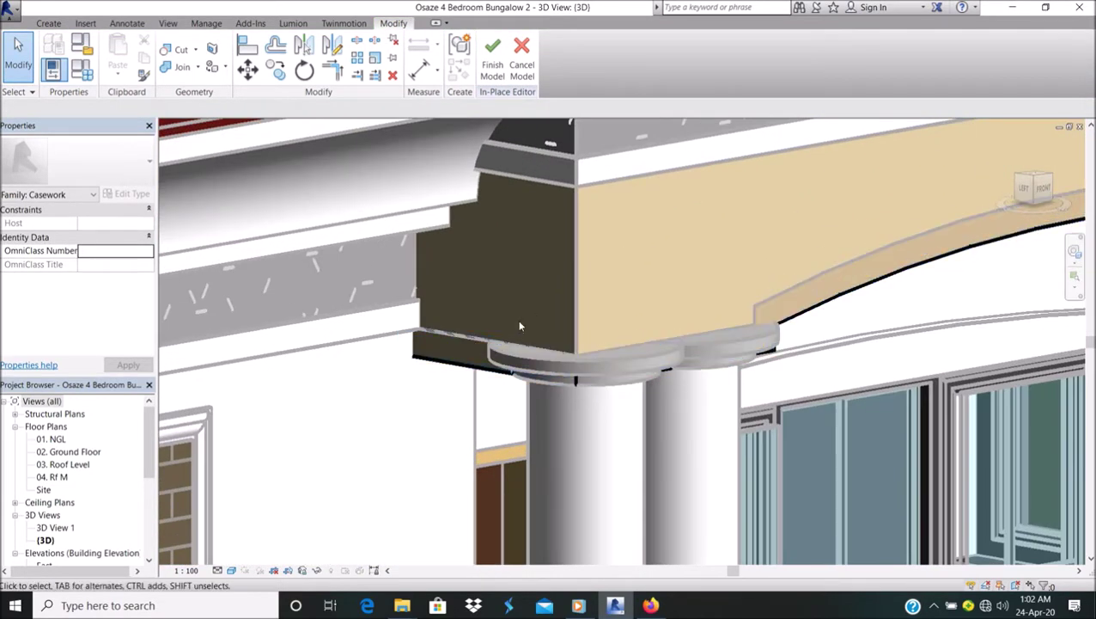
scroll(507, 331, down, 1)
click(503, 338)
- Edit the sweep, flip its fascia profile, and finish the edit
click(493, 60)
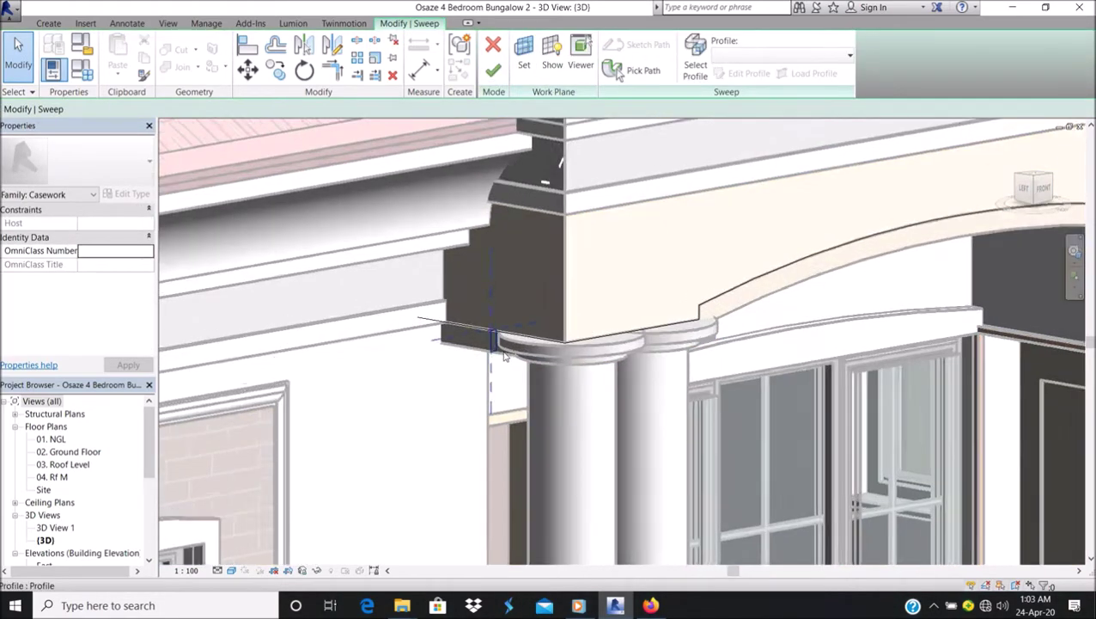
scroll(507, 335, up, 3)
click(468, 331)
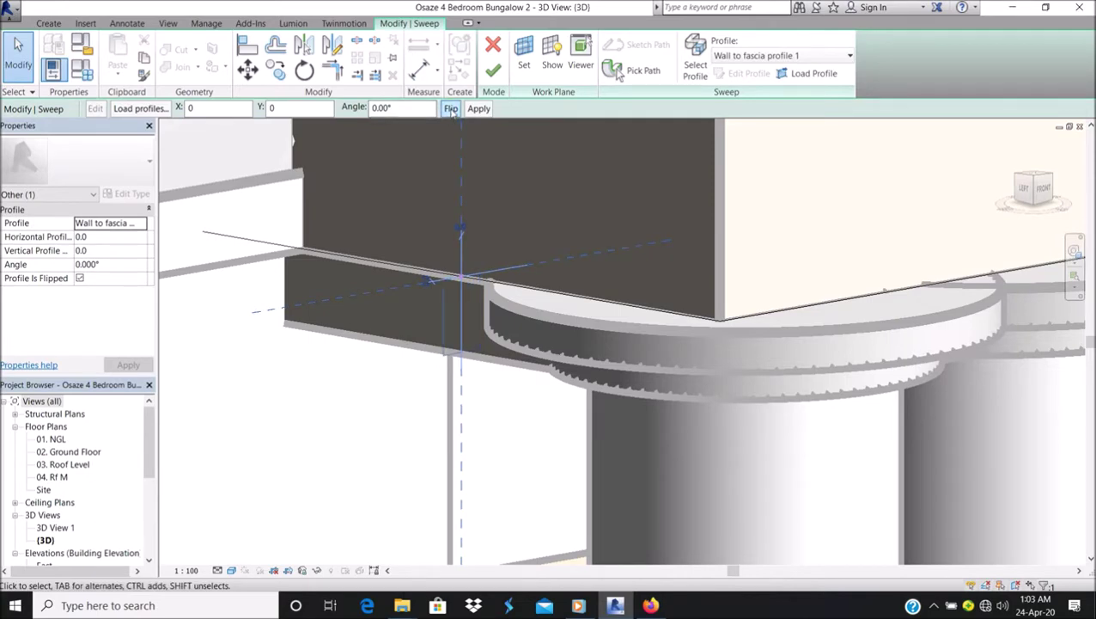
click(492, 71)
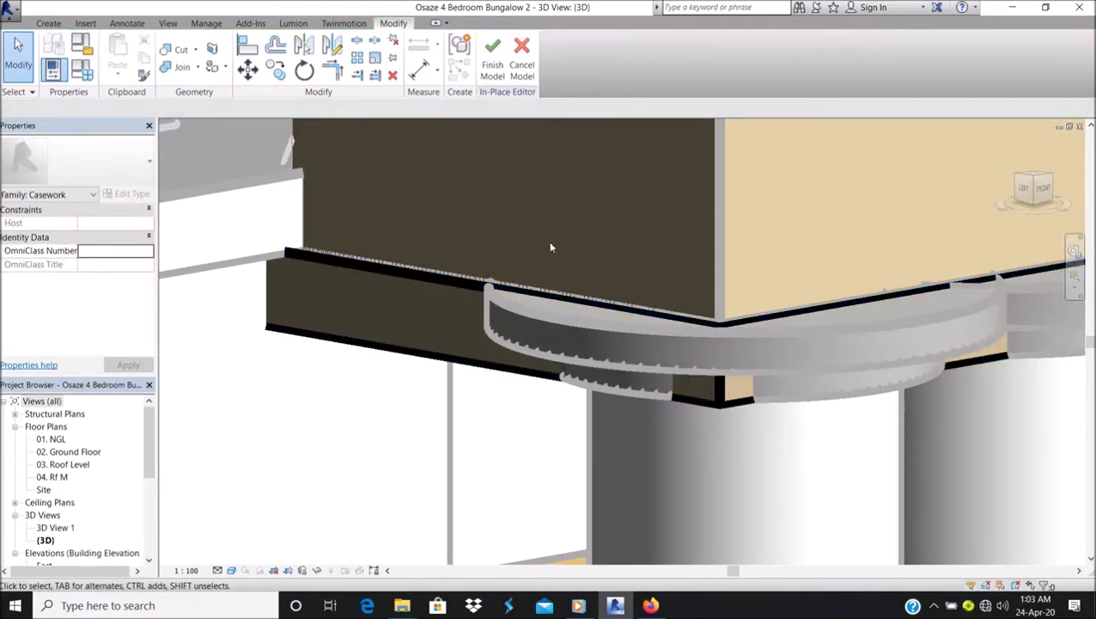
scroll(551, 247, down, 2)
scroll(544, 247, down, 2)
scroll(544, 246, down, 1)
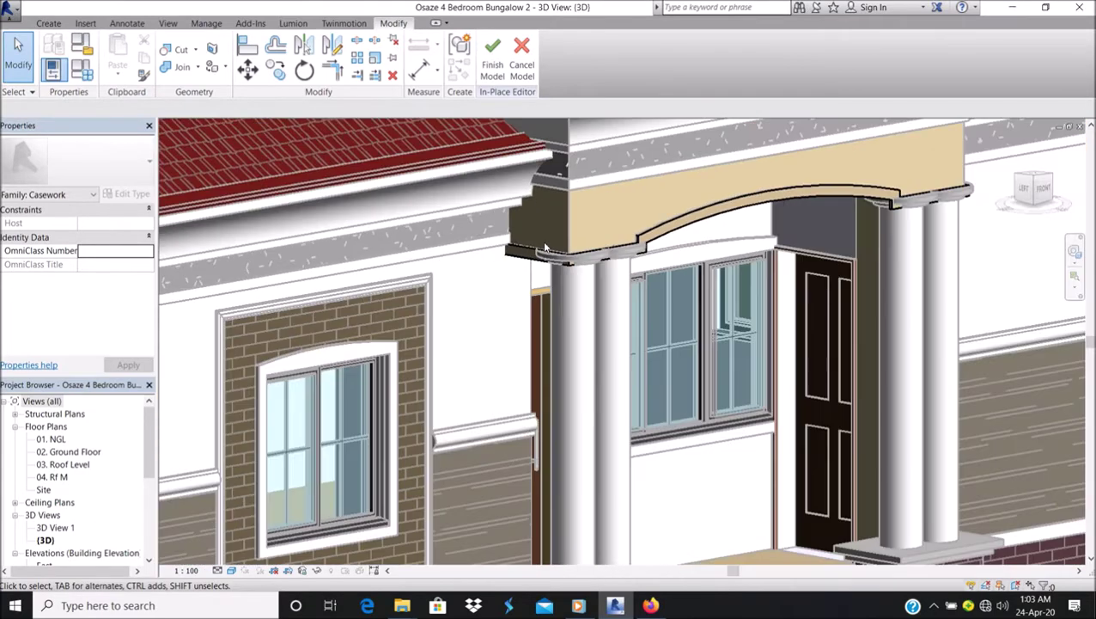
scroll(549, 243, up, 1)
- Assign the Paint material to the fascia sweep molding, keeping its profile
click(554, 244)
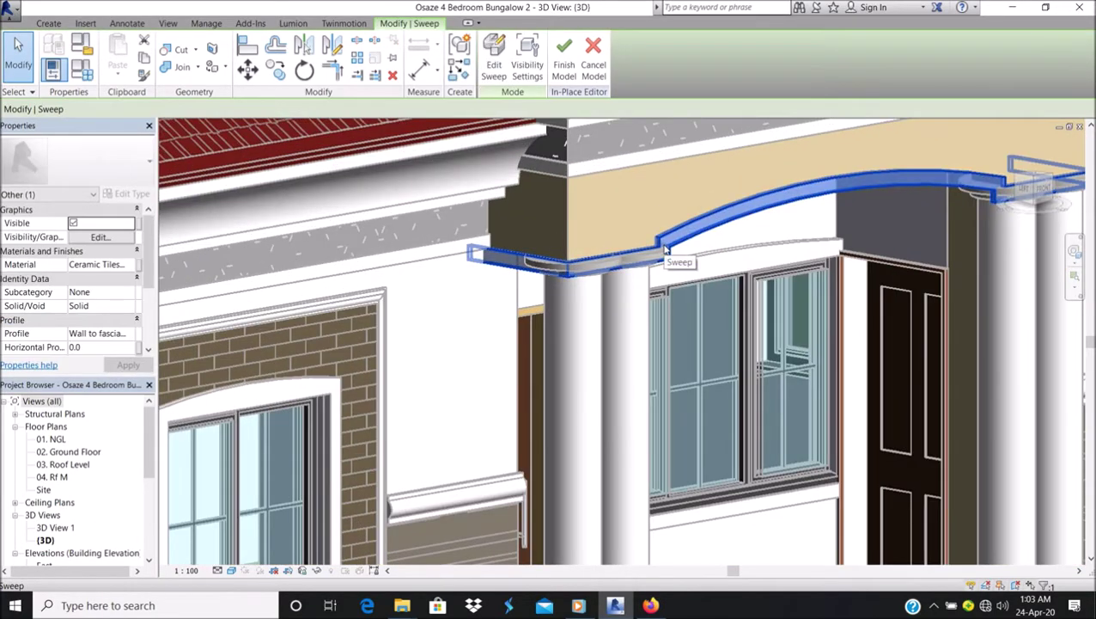
click(129, 333)
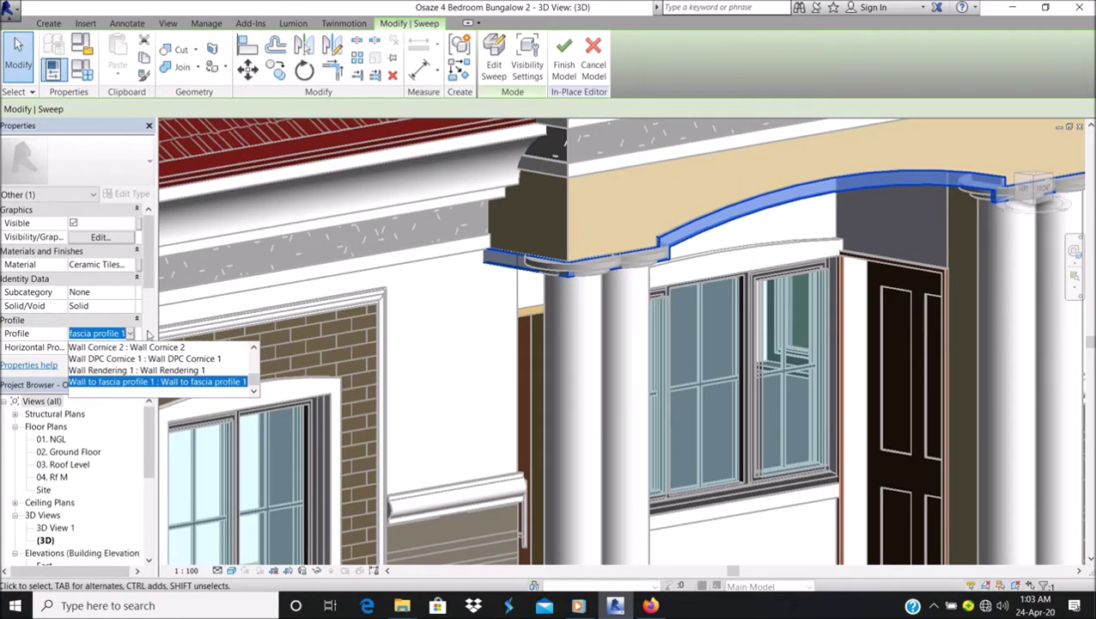
click(129, 266)
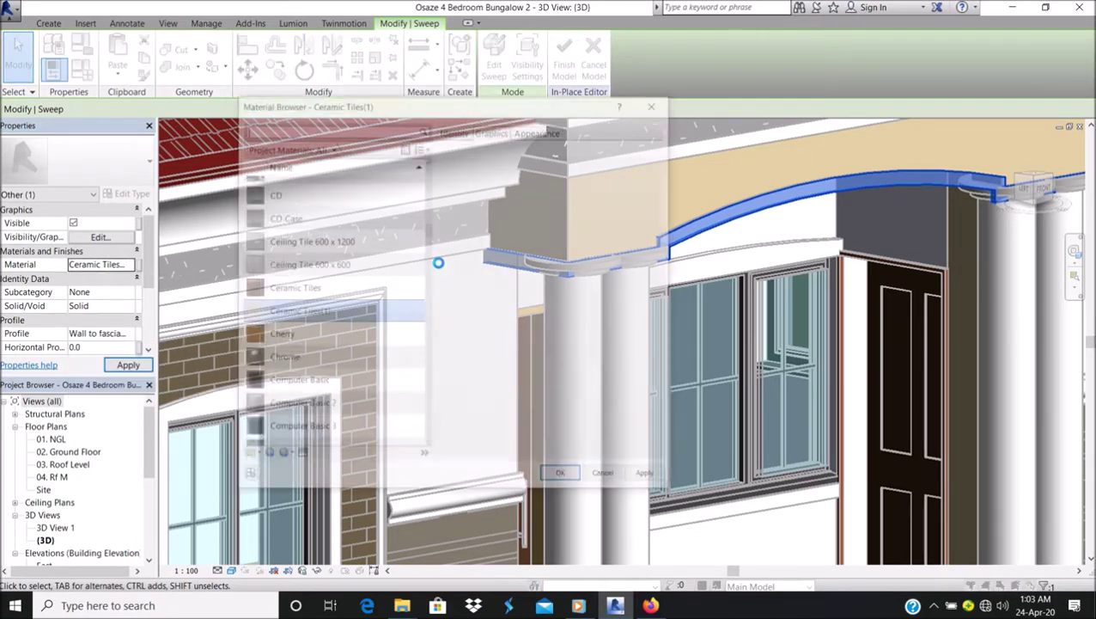
click(311, 261)
key(p)
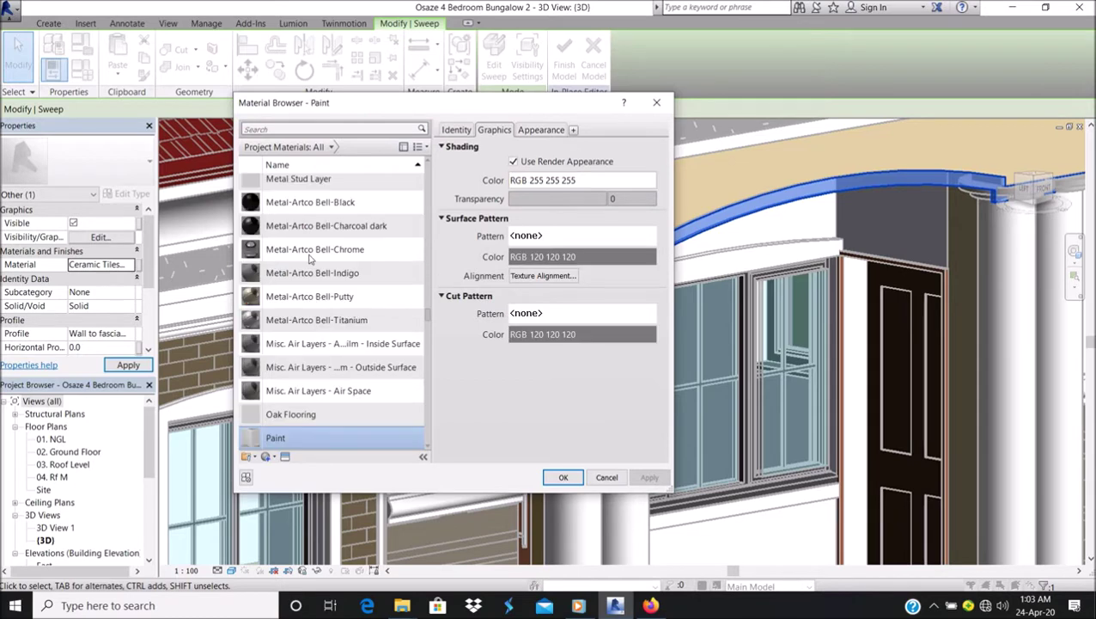
double_click(309, 436)
key(Escape)
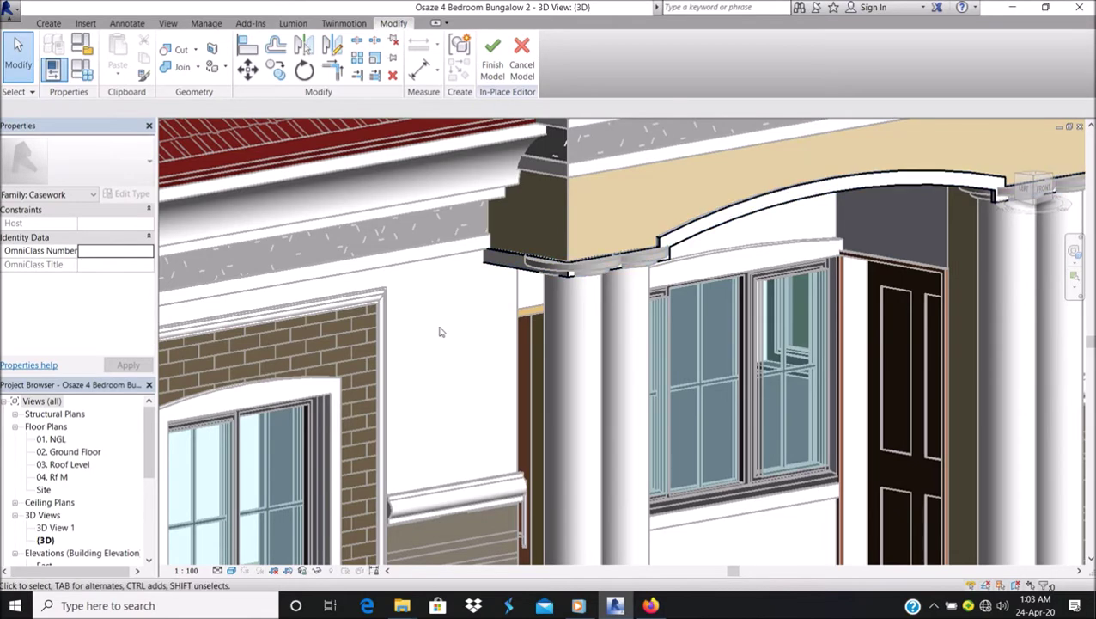
scroll(437, 376, down, 3)
scroll(584, 391, down, 2)
scroll(646, 229, up, 2)
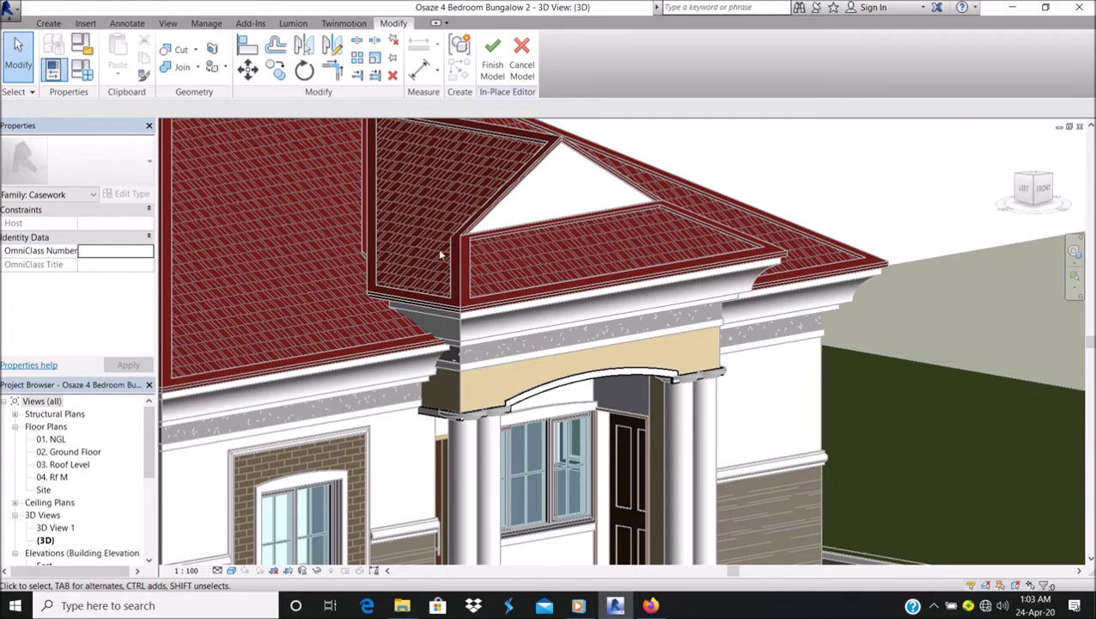
scroll(503, 408, down, 2)
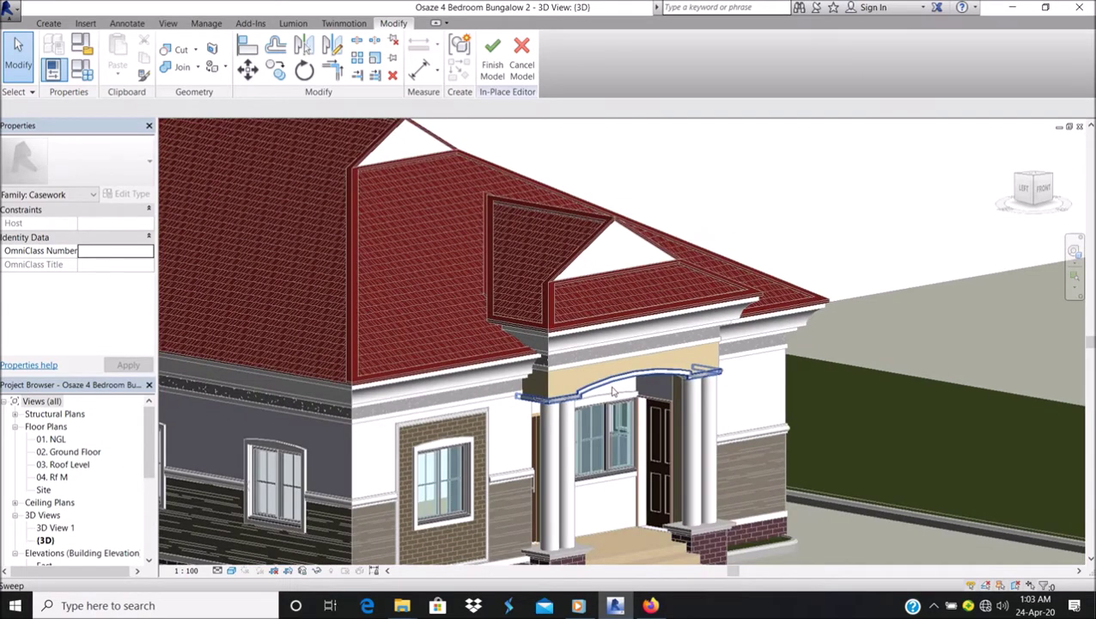
scroll(507, 412, up, 3)
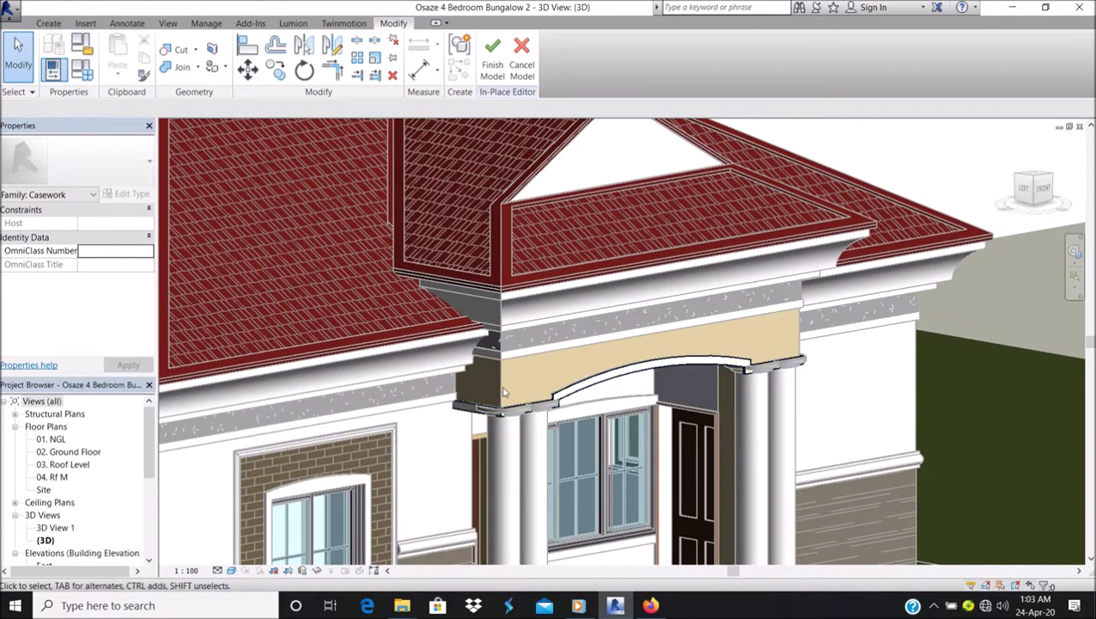
scroll(564, 165, down, 3)
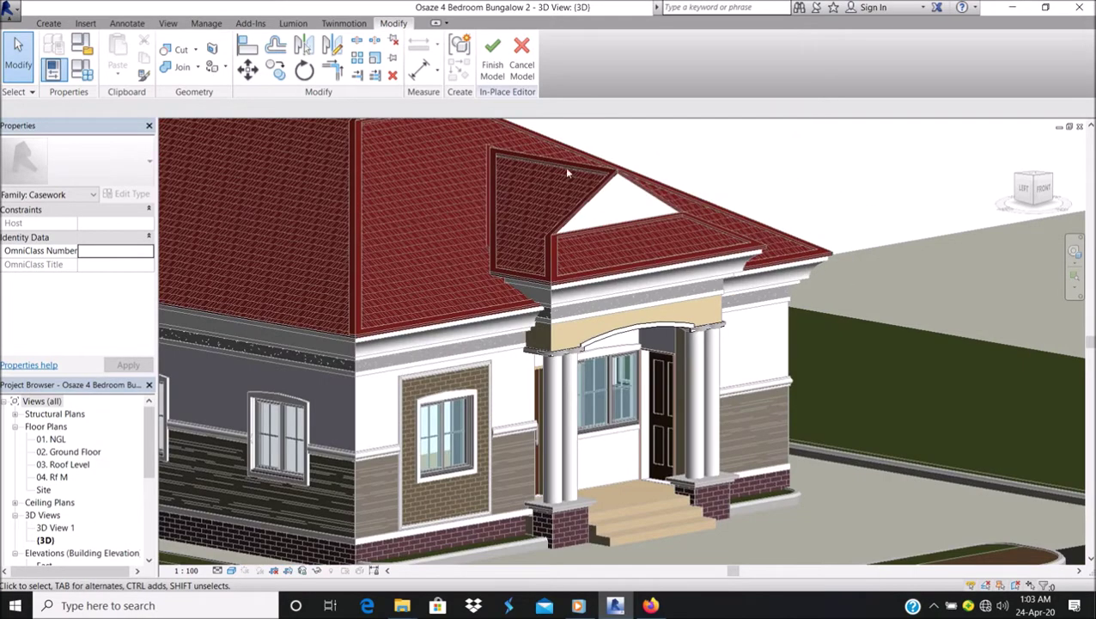
scroll(516, 130, up, 3)
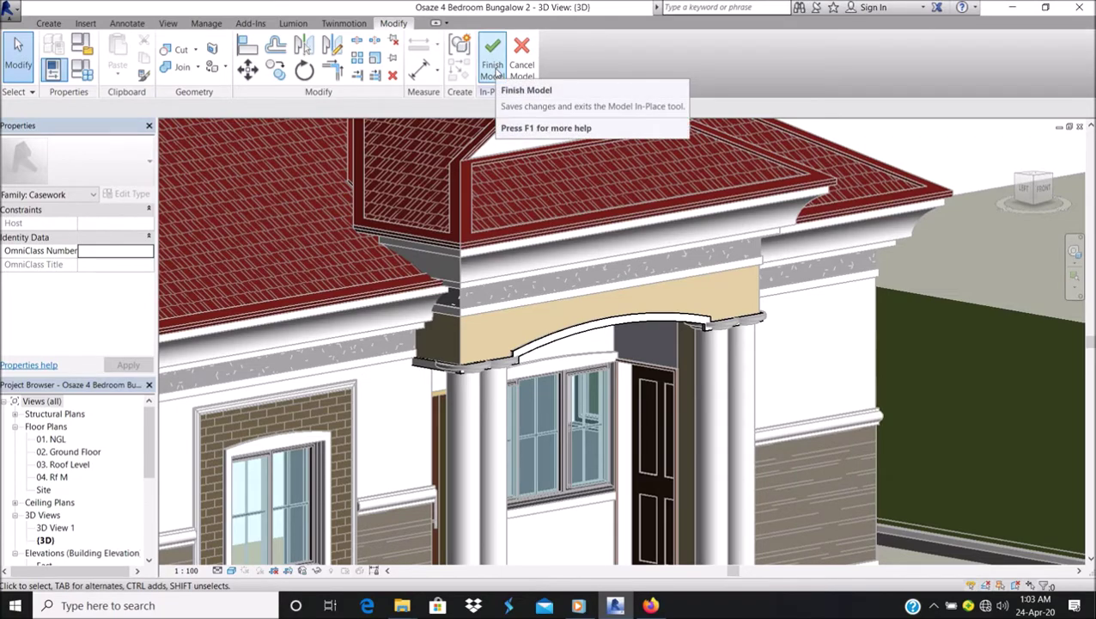
- Finish the in-place model and orbit to a front-side view of the house
click(495, 68)
scroll(571, 304, down, 3)
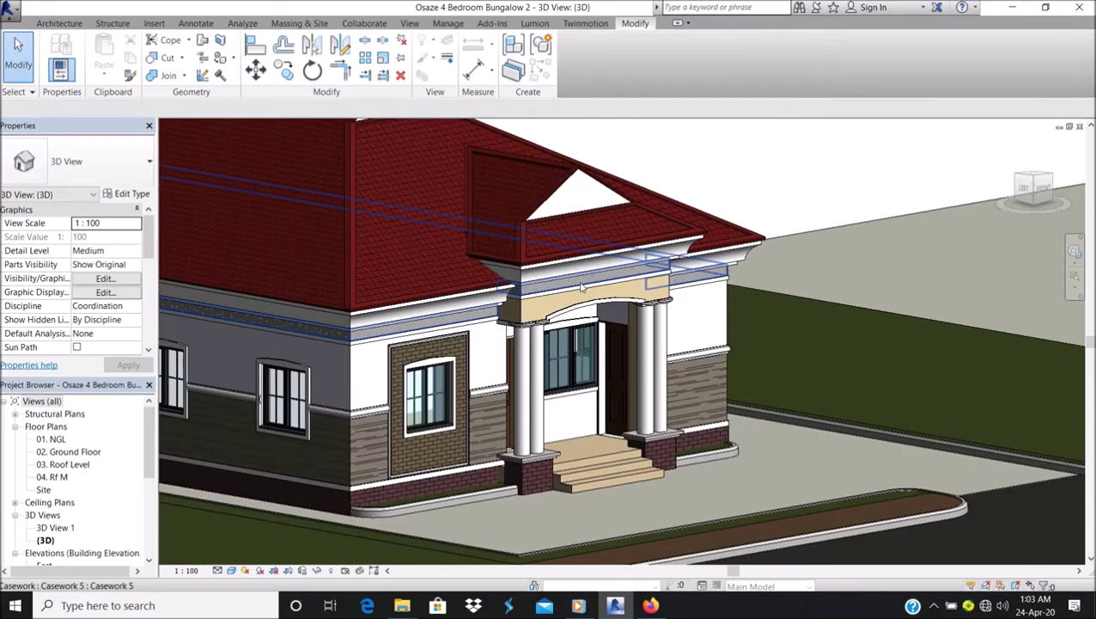
mouse_move(582, 287)
shift+middle_down()
mouse_move(643, 340)
mouse_move(367, 257)
shift+middle_up()
scroll(367, 256, up, 3)
scroll(337, 217, up, 3)
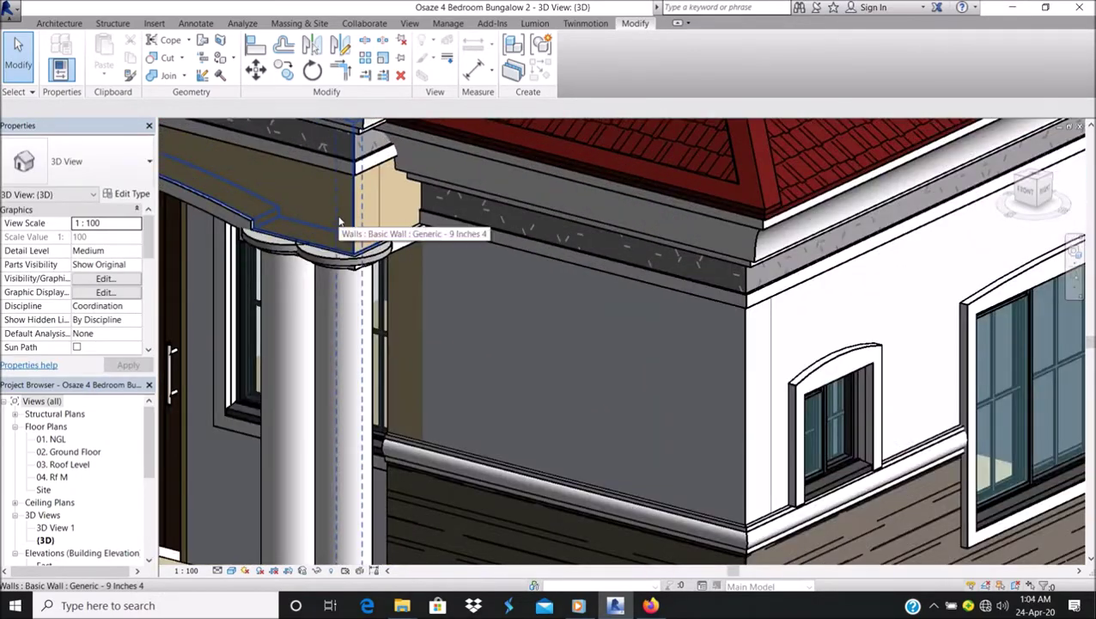
scroll(337, 217, up, 3)
scroll(859, 306, down, 2)
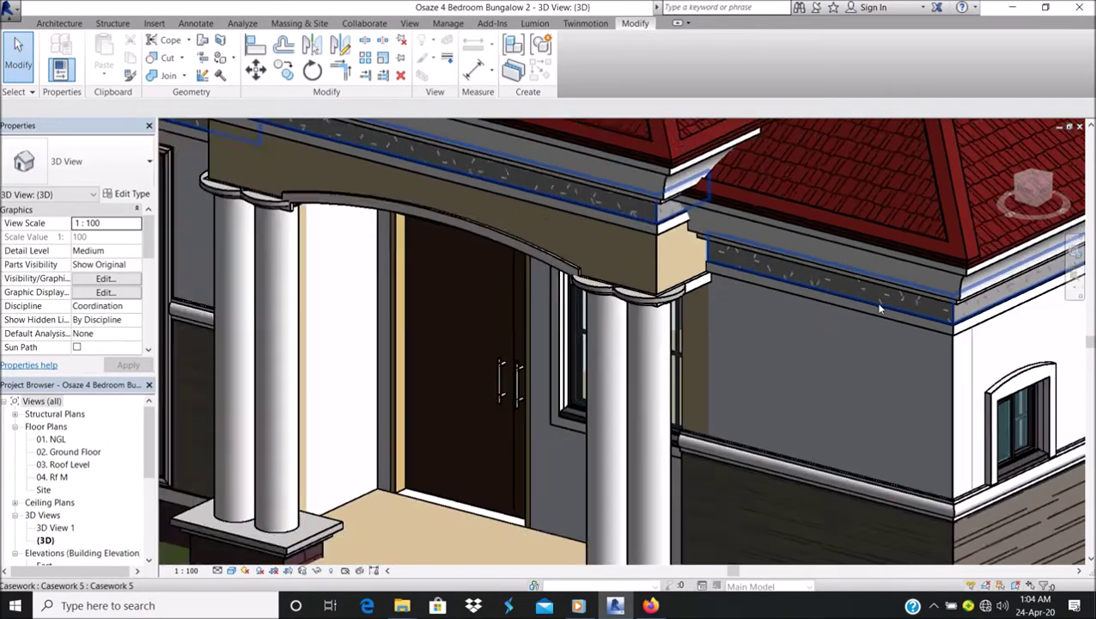
scroll(881, 309, down, 3)
- Reopen the arched casework band on the porch beam for in-place editing
scroll(367, 198, up, 3)
scroll(366, 198, up, 2)
scroll(392, 264, up, 1)
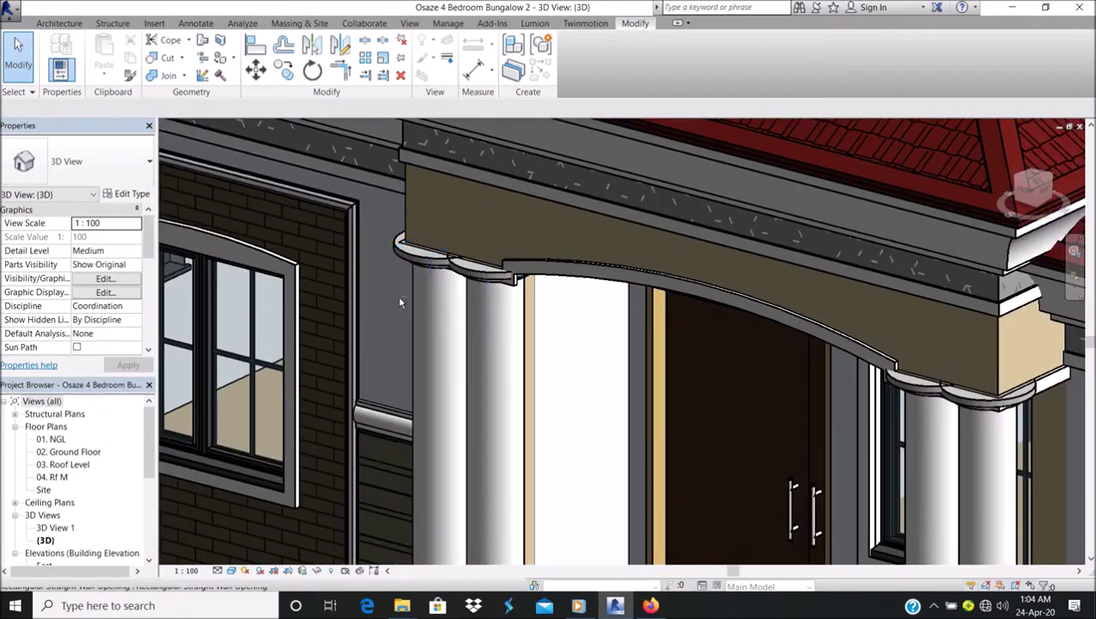
shift+middle_drag(399, 302, 540, 322)
scroll(618, 272, up, 2)
scroll(636, 309, up, 3)
scroll(656, 335, up, 3)
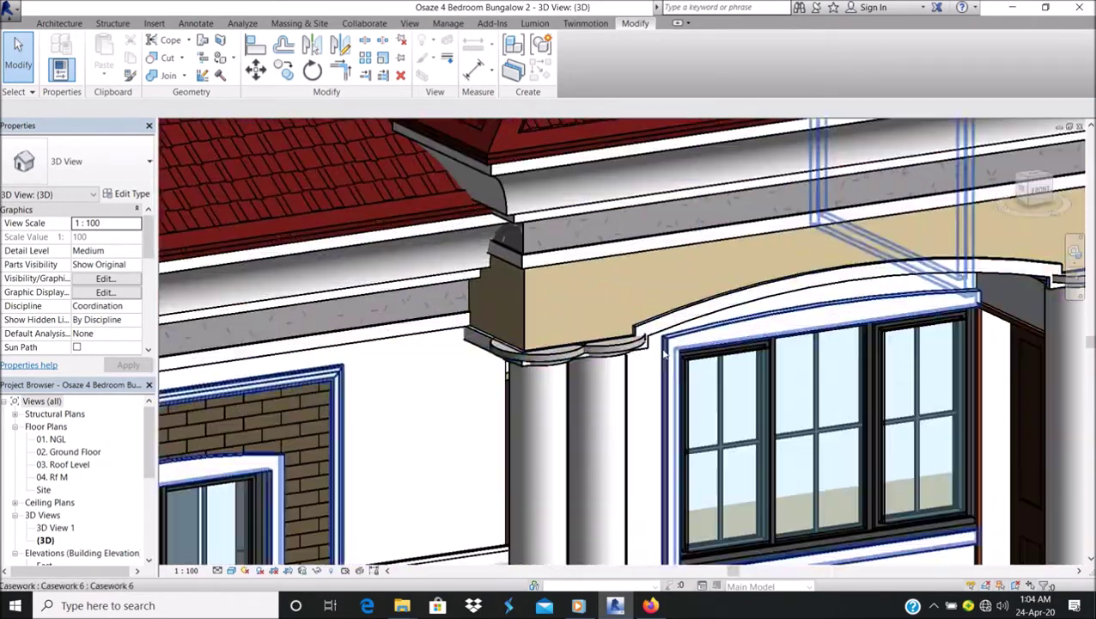
click(657, 333)
click(577, 64)
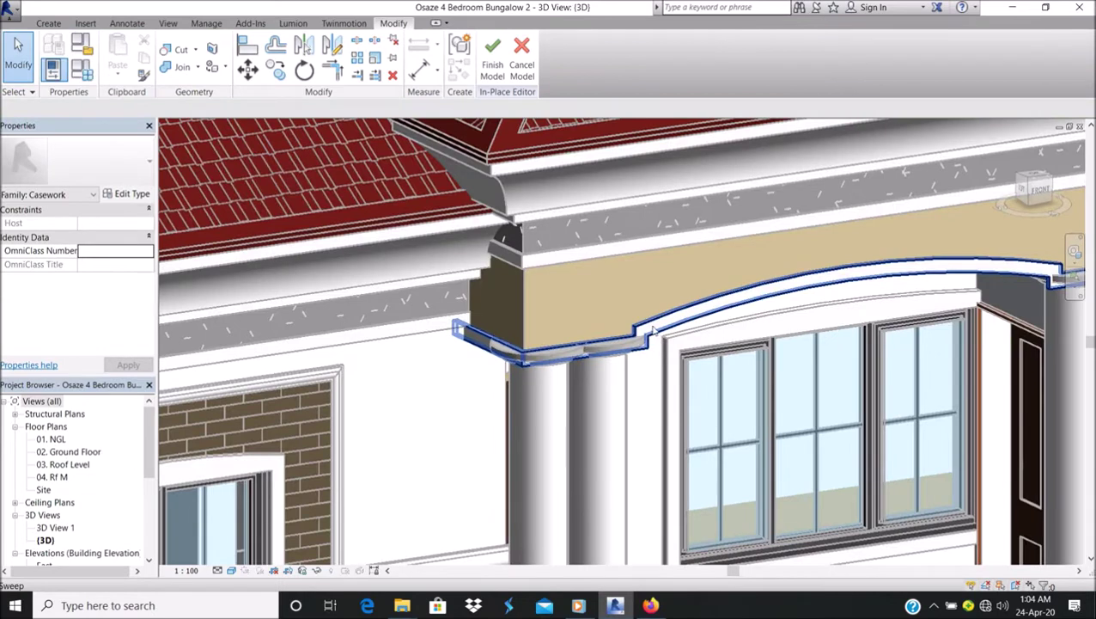
- Set the sweep's Wall to fascia profile 1 to a 180° angle and rebuild the molding
click(567, 347)
click(494, 59)
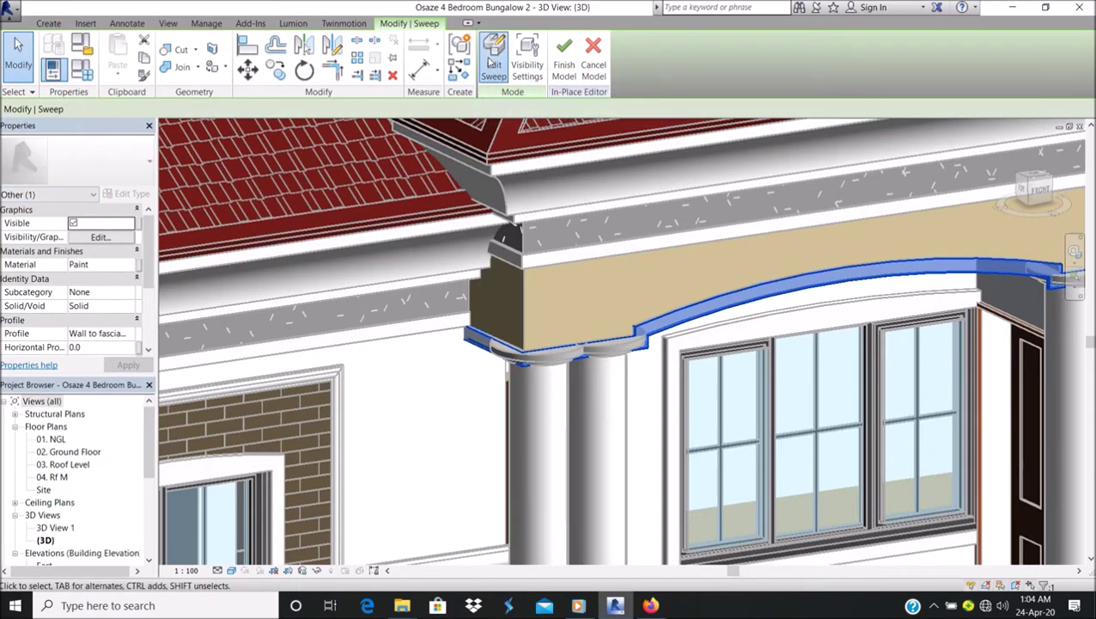
scroll(471, 353, up, 3)
scroll(486, 355, up, 2)
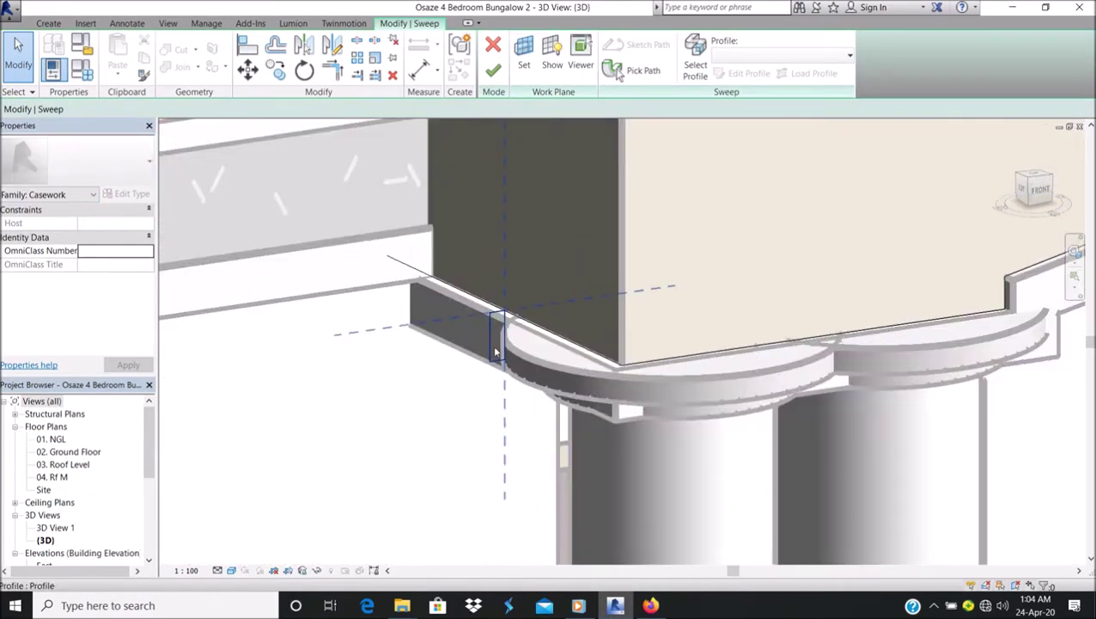
click(494, 344)
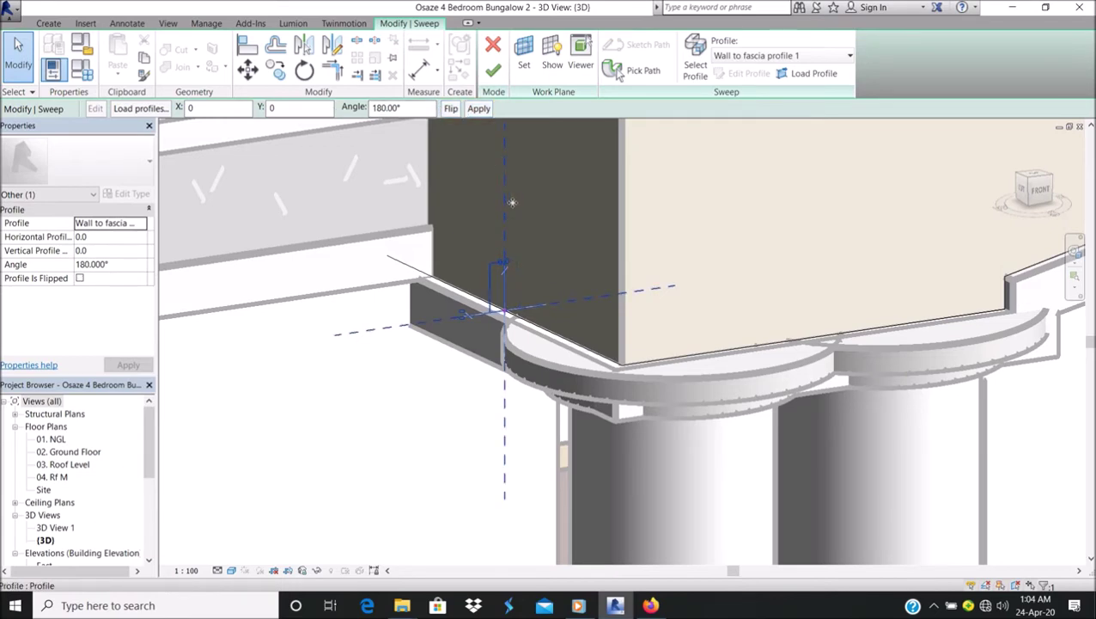
click(492, 70)
key(Escape)
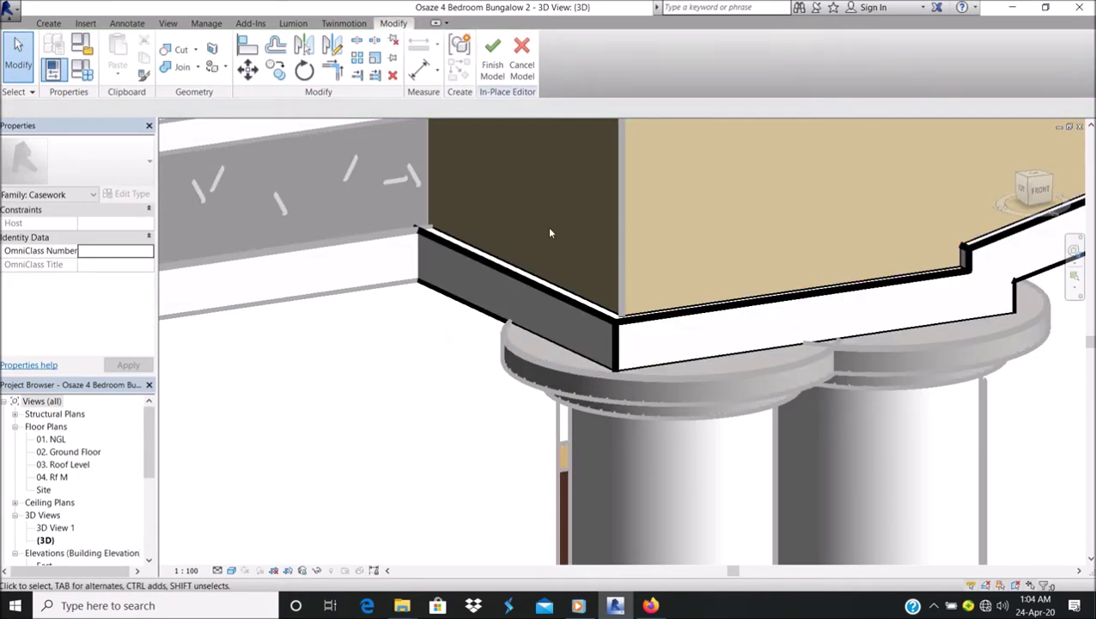
scroll(547, 227, down, 3)
- Finish the in-place casework model, keeping the fascia sweep
scroll(573, 341, down, 3)
scroll(930, 241, up, 2)
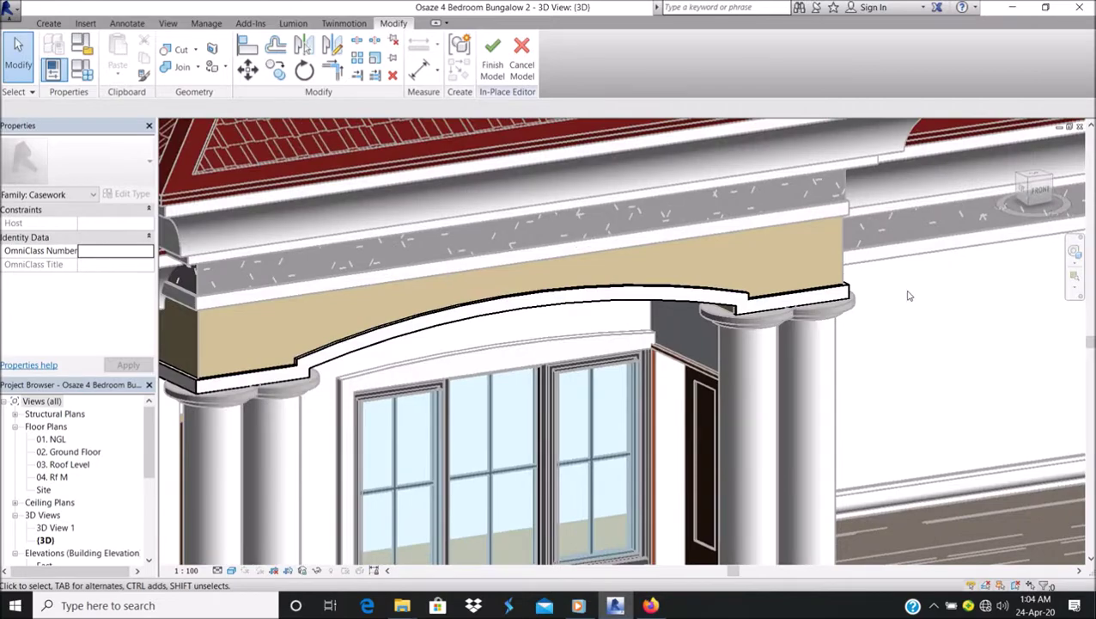
scroll(729, 323, down, 2)
scroll(728, 323, down, 2)
scroll(728, 323, down, 2)
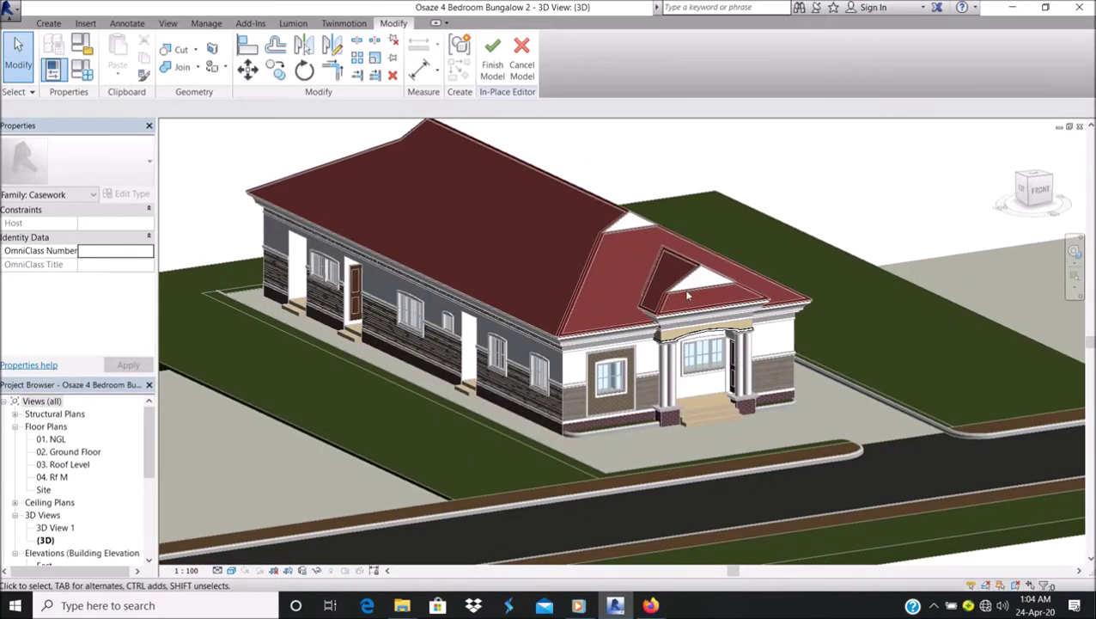
click(505, 63)
- Orbit and zoom around the bungalow to review the molded porch arch
mouse_move(550, 361)
shift+middle_down()
mouse_move(634, 436)
mouse_move(678, 283)
shift+middle_up()
scroll(679, 283, up, 3)
scroll(559, 287, up, 2)
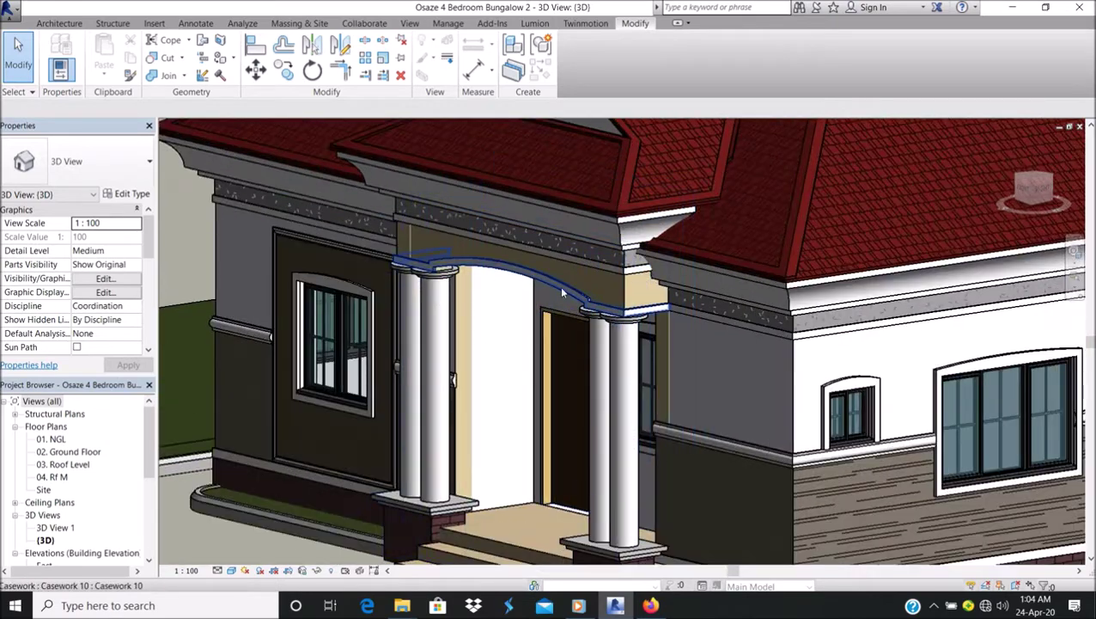
scroll(640, 419, down, 2)
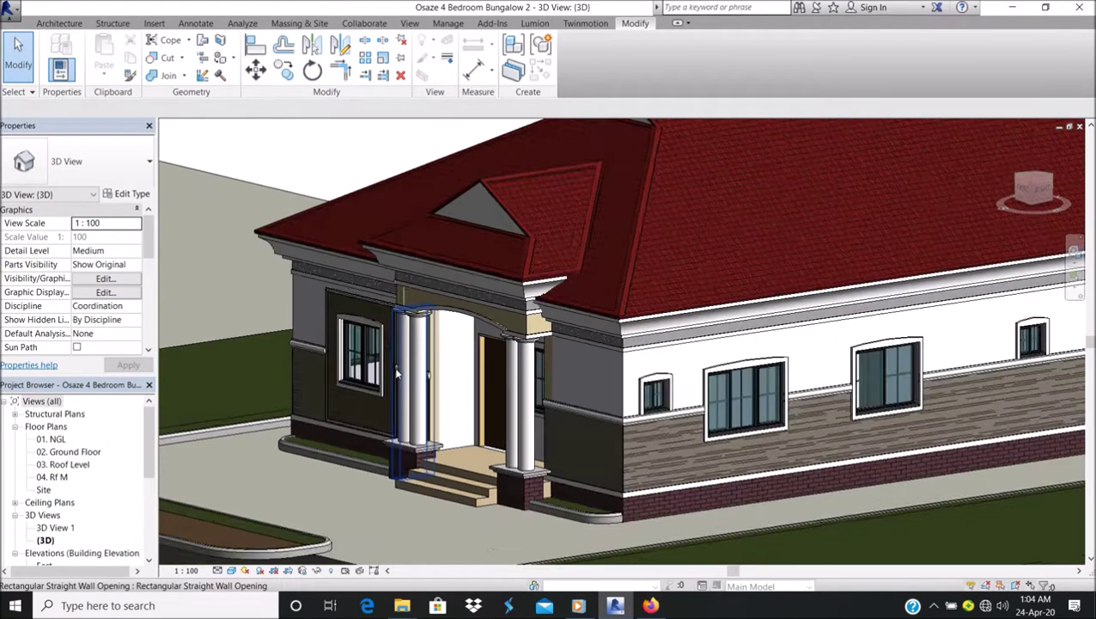
scroll(640, 419, down, 2)
scroll(640, 419, up, 2)
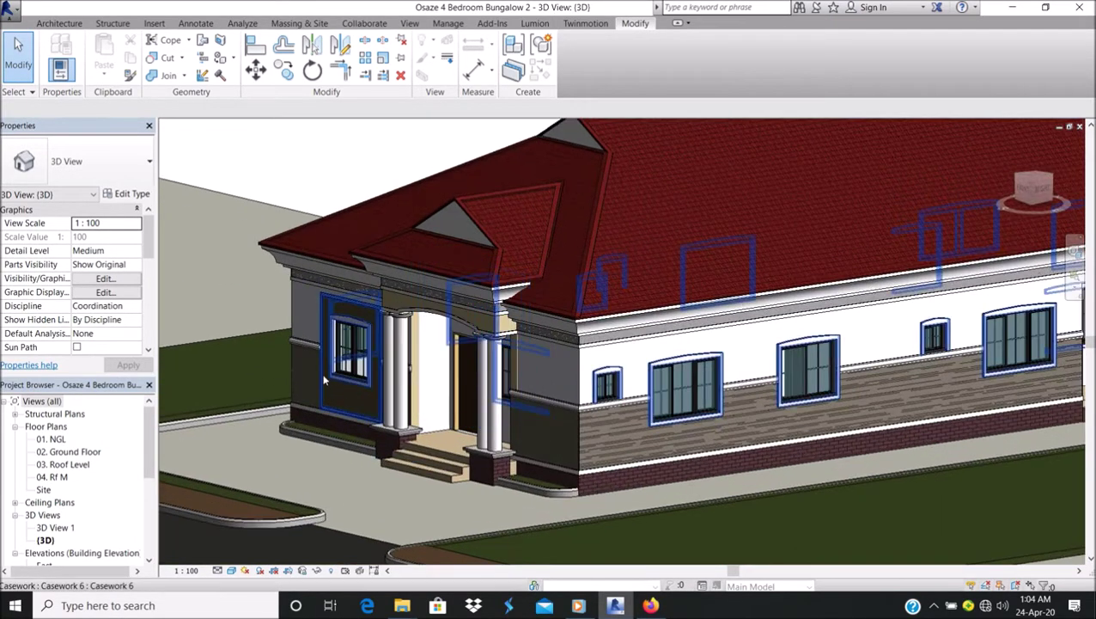
scroll(601, 404, down, 2)
shift+middle_drag(602, 404, 466, 373)
scroll(467, 373, up, 2)
scroll(532, 378, up, 2)
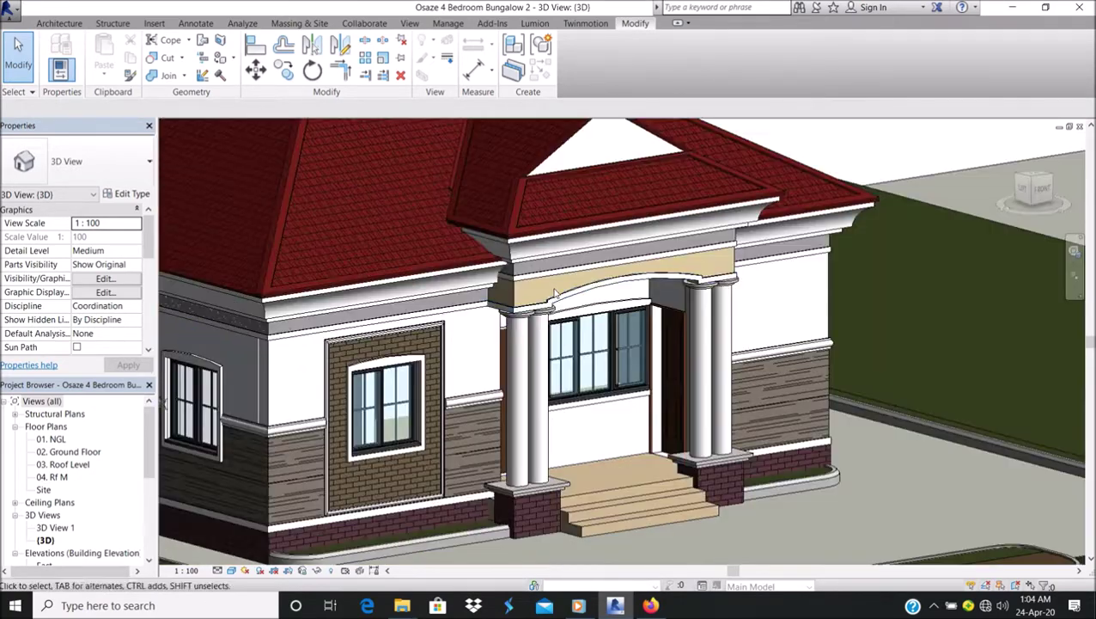
scroll(589, 380, down, 2)
scroll(664, 399, up, 3)
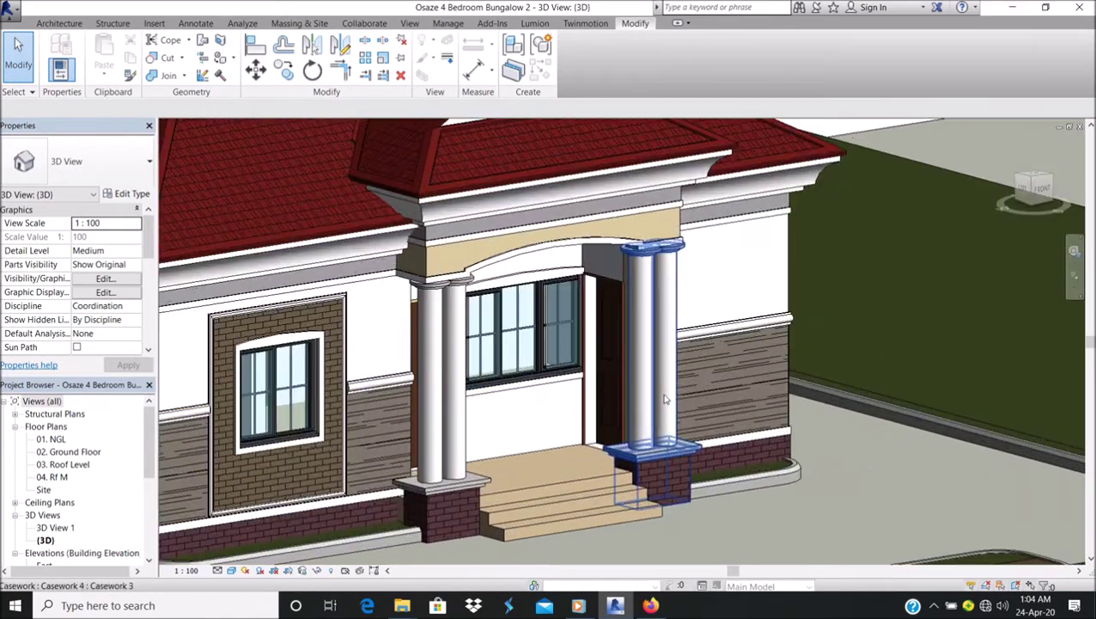